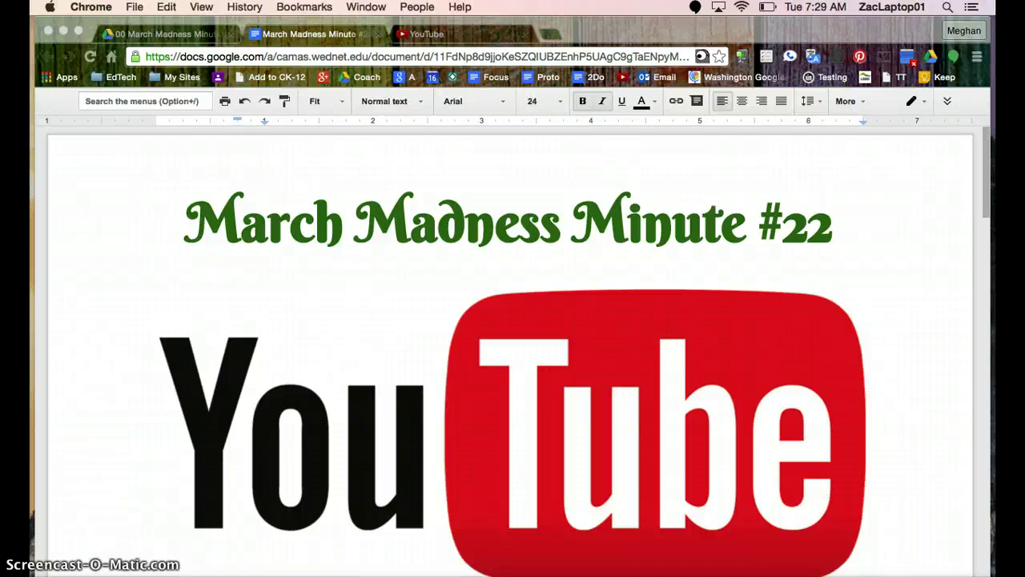
Step: Scroll the lesson outline down to the Creator bullets on uploading, playlists, and sharing and embedding
{"action": "scroll", "coordinate": [133, 522], "scroll_direction": "down", "scroll_amount": 10}
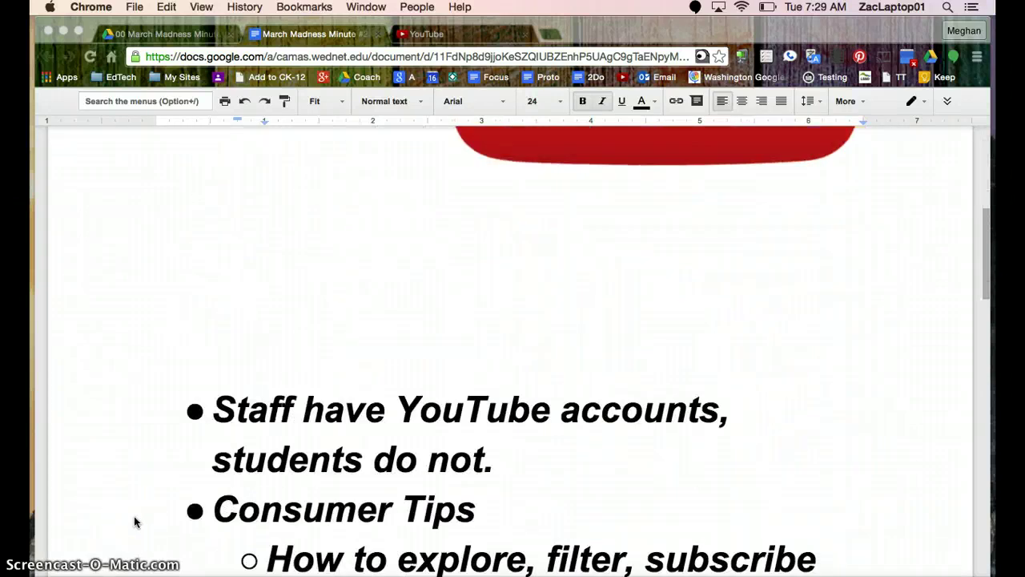
{"action": "scroll", "coordinate": [134, 522], "scroll_direction": "down", "scroll_amount": 5}
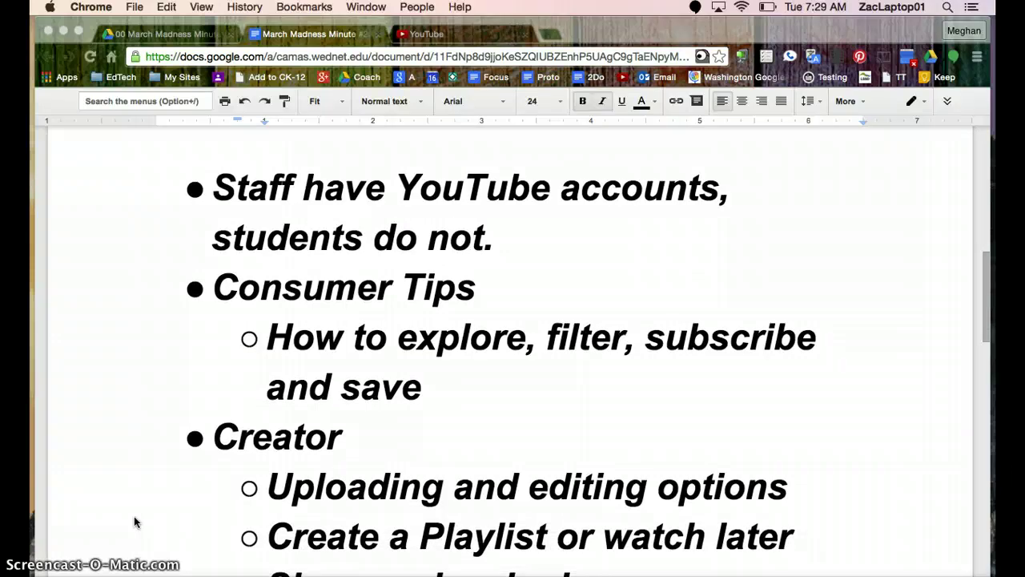
{"action": "scroll", "coordinate": [134, 521], "scroll_direction": "down", "scroll_amount": 3}
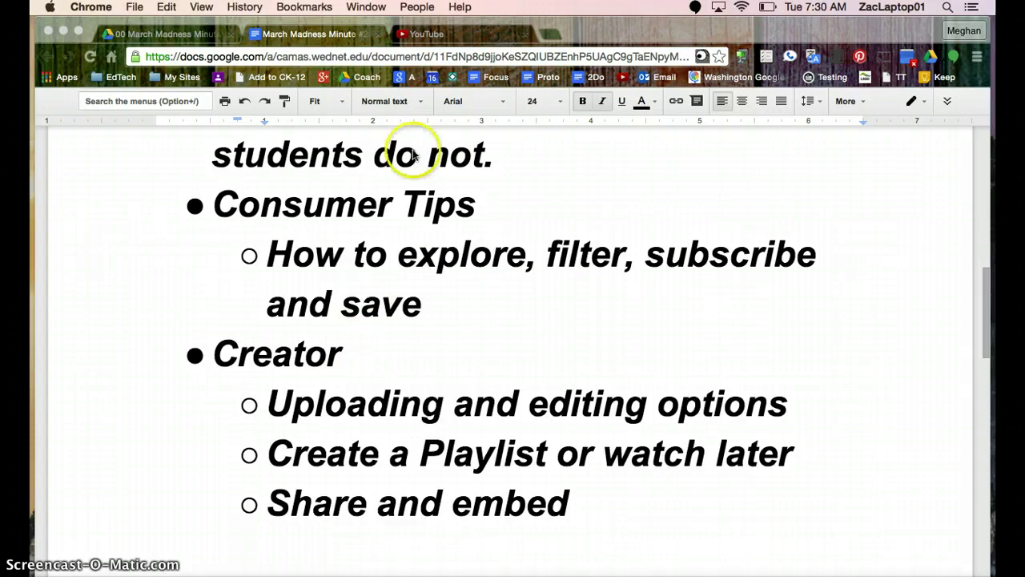
{"action": "left_click", "coordinate": [455, 35]}
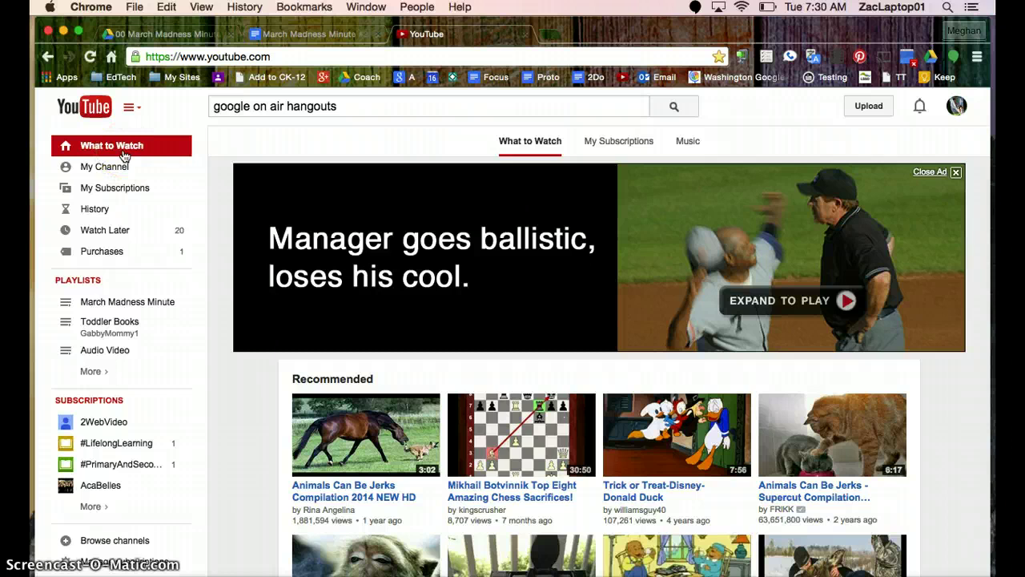
{"action": "scroll", "coordinate": [421, 415], "scroll_direction": "down", "scroll_amount": 5}
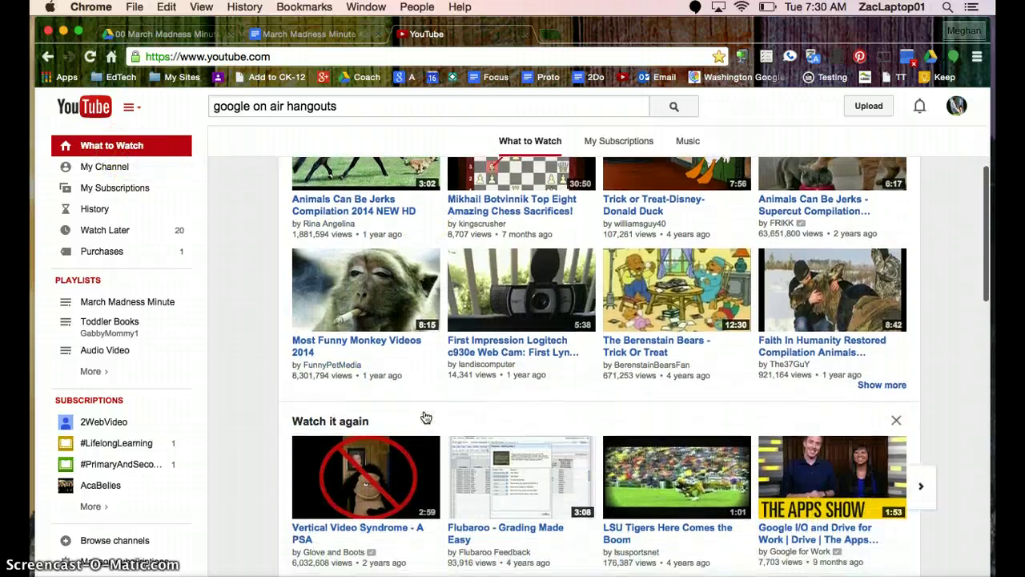
{"action": "scroll", "coordinate": [426, 417], "scroll_direction": "down", "scroll_amount": 4}
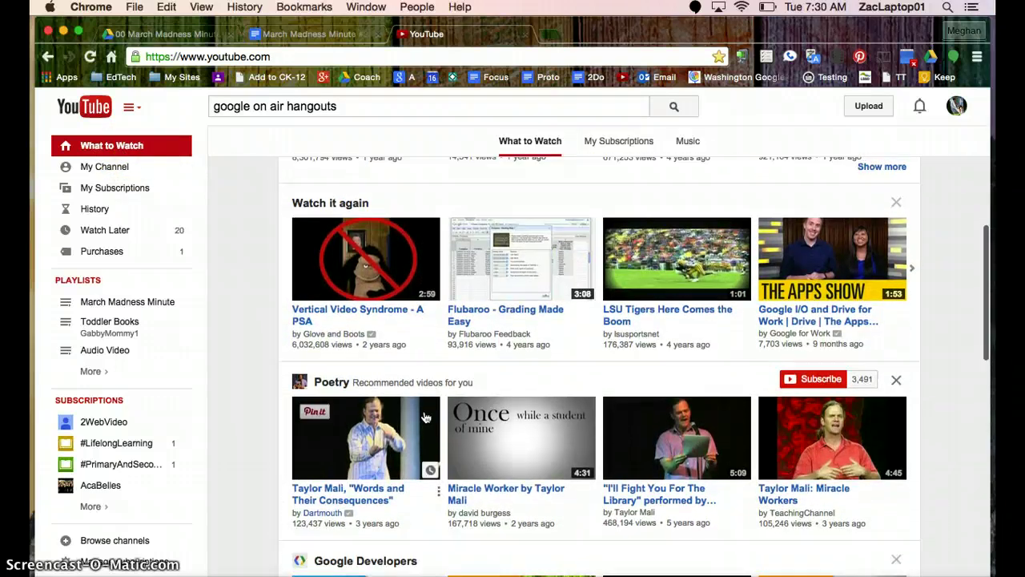
{"action": "scroll", "coordinate": [426, 417], "scroll_direction": "down", "scroll_amount": 2}
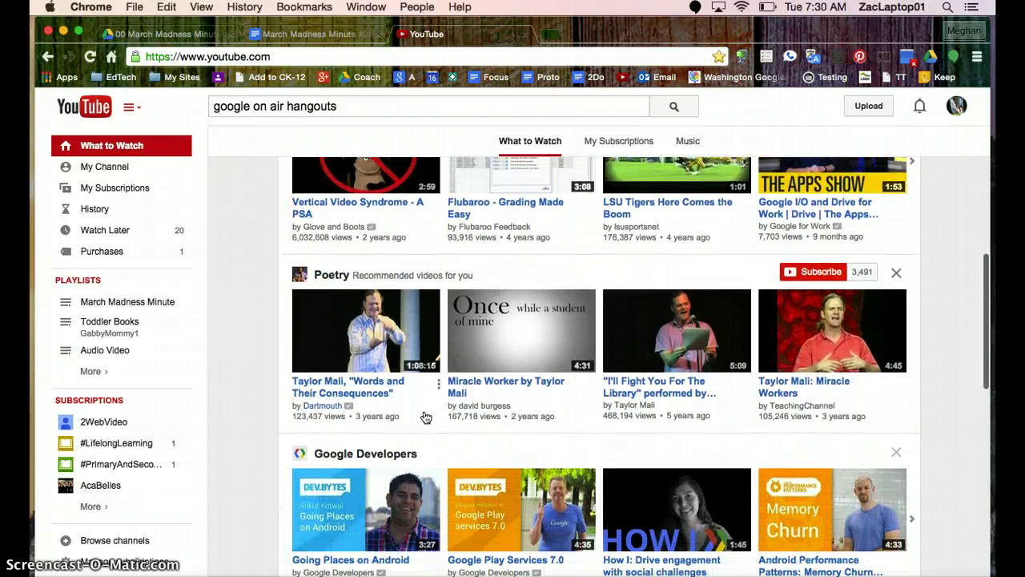
{"action": "scroll", "coordinate": [584, 389], "scroll_direction": "down", "scroll_amount": 2}
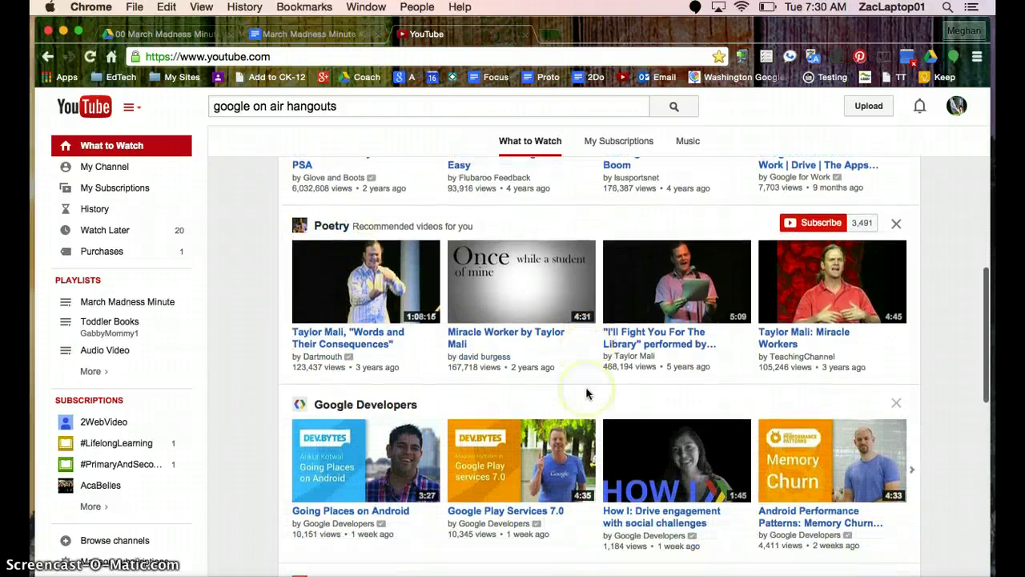
{"action": "scroll", "coordinate": [586, 391], "scroll_direction": "down", "scroll_amount": 3}
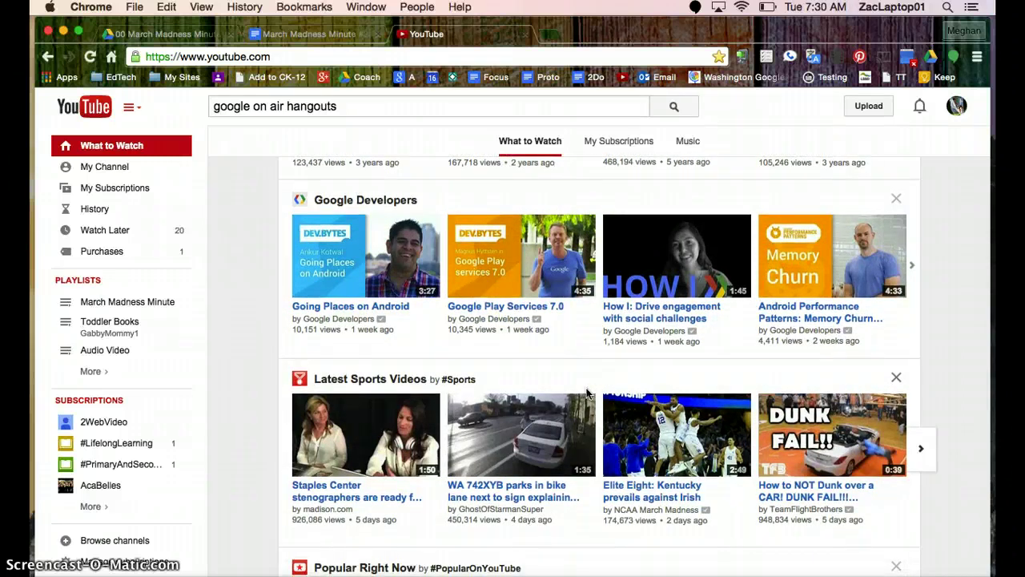
{"action": "scroll", "coordinate": [586, 389], "scroll_direction": "down", "scroll_amount": 3}
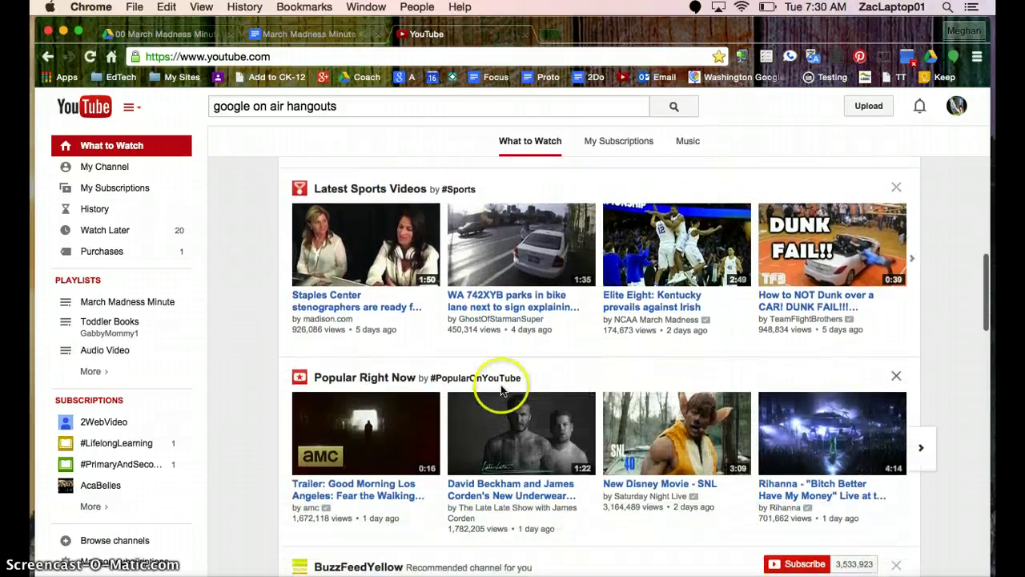
{"action": "scroll", "coordinate": [413, 397], "scroll_direction": "down", "scroll_amount": 3}
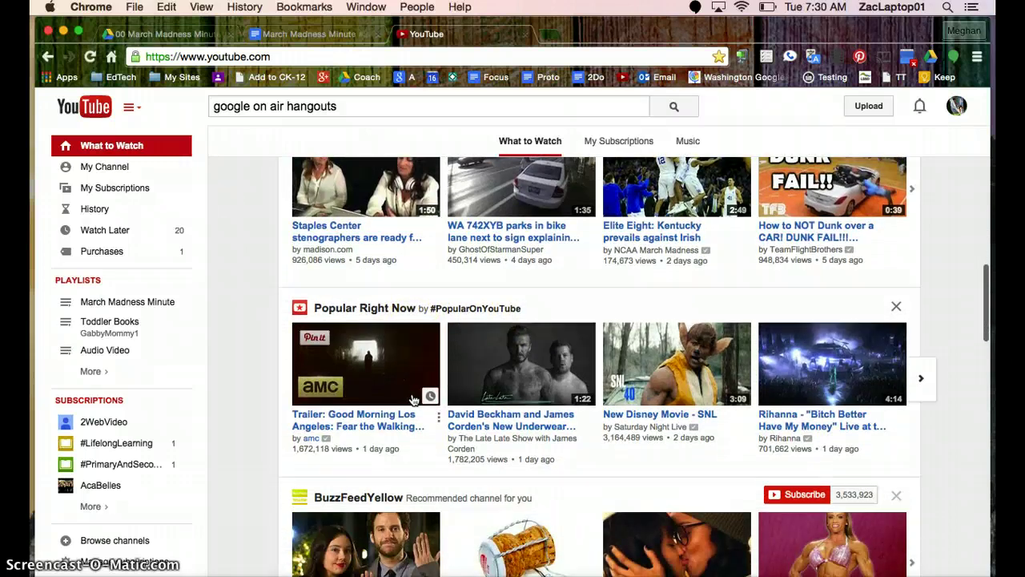
{"action": "scroll", "coordinate": [413, 397], "scroll_direction": "down", "scroll_amount": 6}
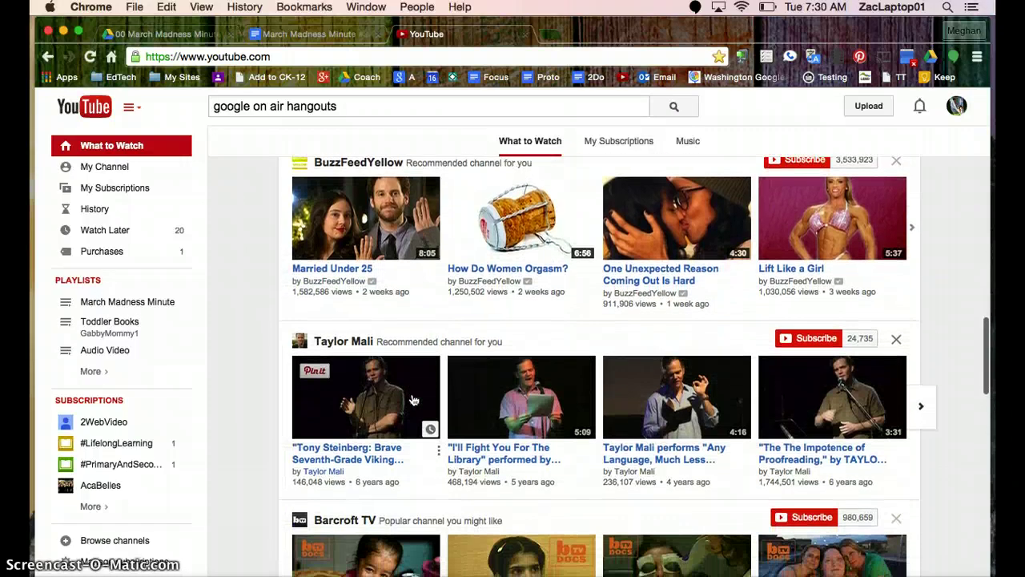
{"action": "scroll", "coordinate": [413, 400], "scroll_direction": "down", "scroll_amount": 1}
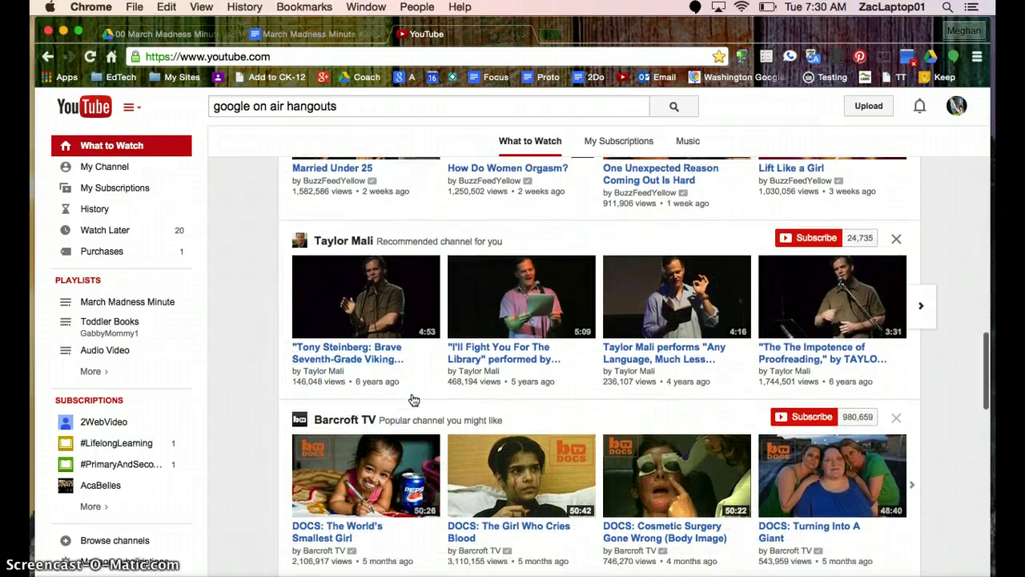
{"action": "key", "text": "super+r"}
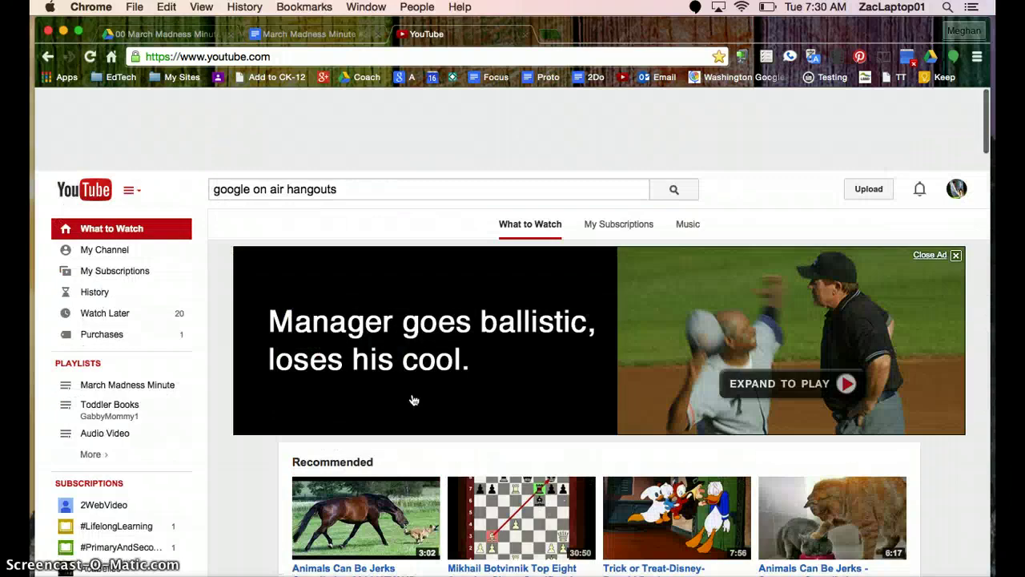
{"action": "scroll", "coordinate": [413, 399], "scroll_direction": "down", "scroll_amount": 2}
{"action": "scroll", "coordinate": [413, 399], "scroll_direction": "down", "scroll_amount": 1}
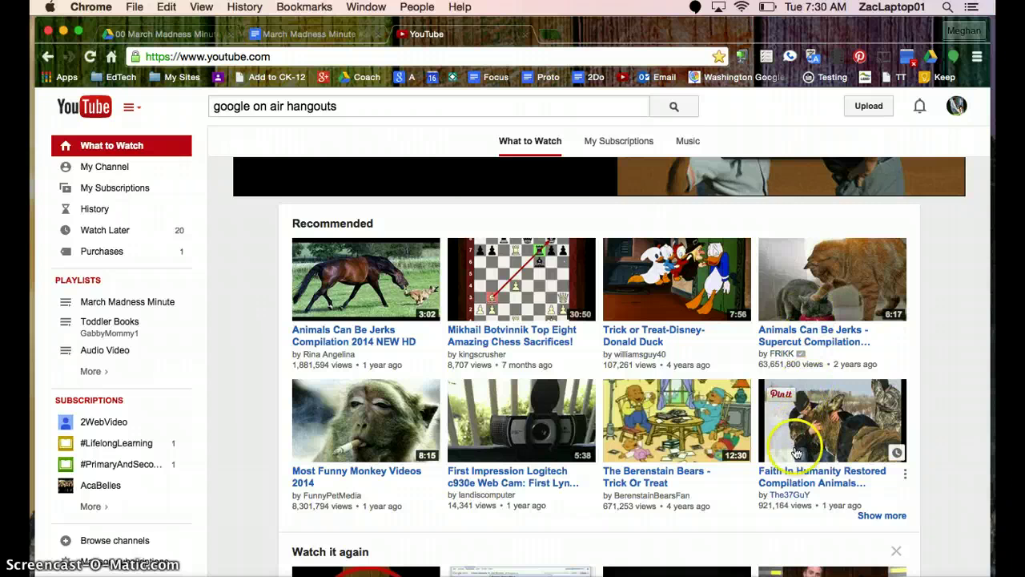
Step: Open 'Faith In Humanity Restored Compilation Animals Edition', pause it at the start, and add it to Watch Later
{"action": "left_click", "coordinate": [821, 440]}
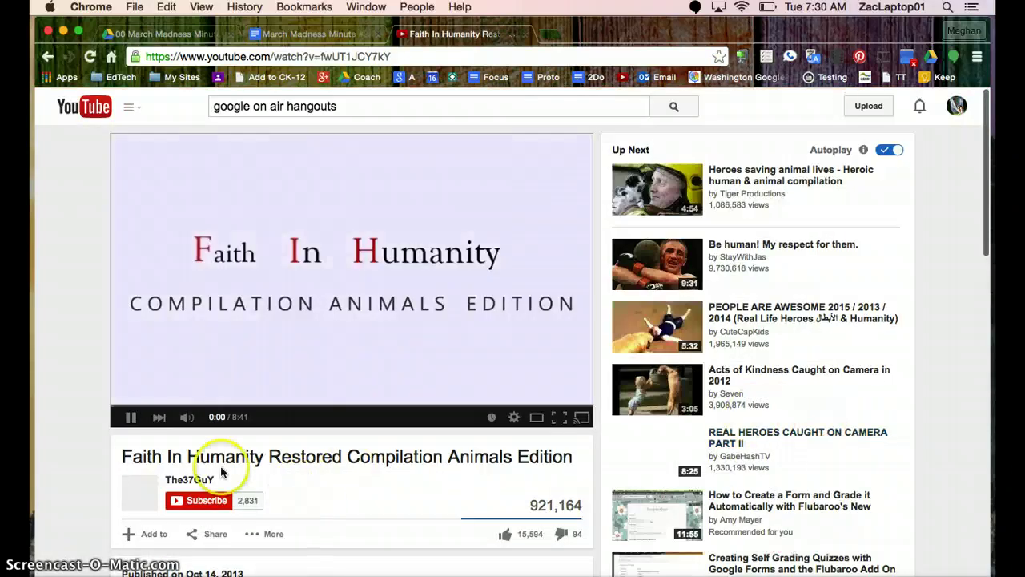
{"action": "left_click", "coordinate": [130, 417]}
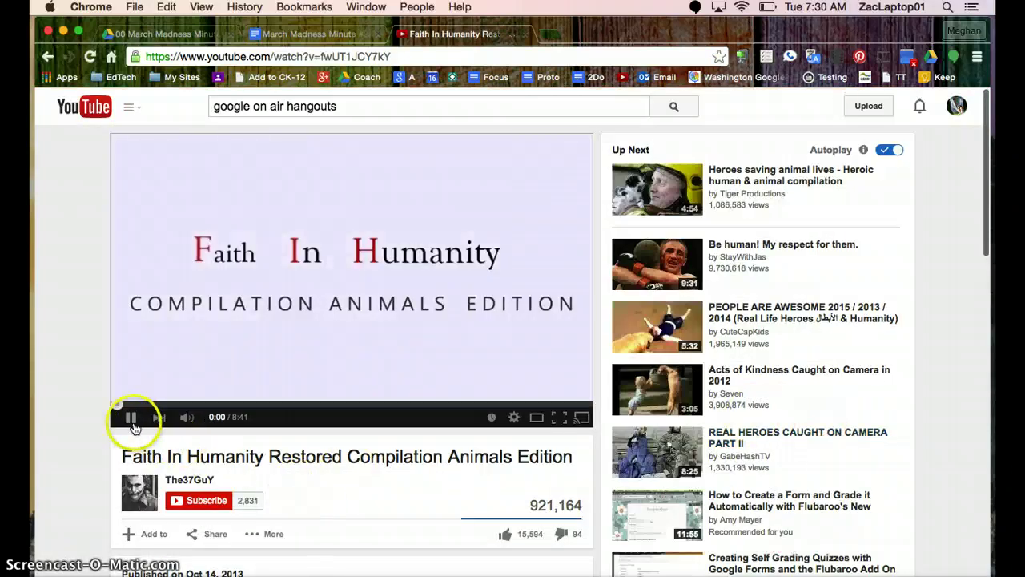
{"action": "scroll", "coordinate": [125, 423], "scroll_direction": "down", "scroll_amount": 1}
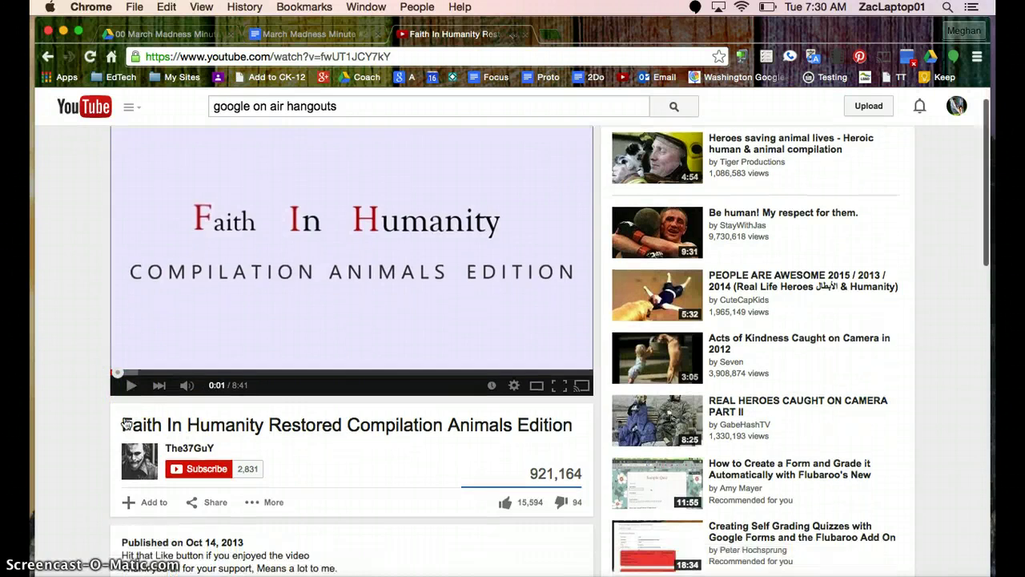
{"action": "left_click", "coordinate": [134, 374]}
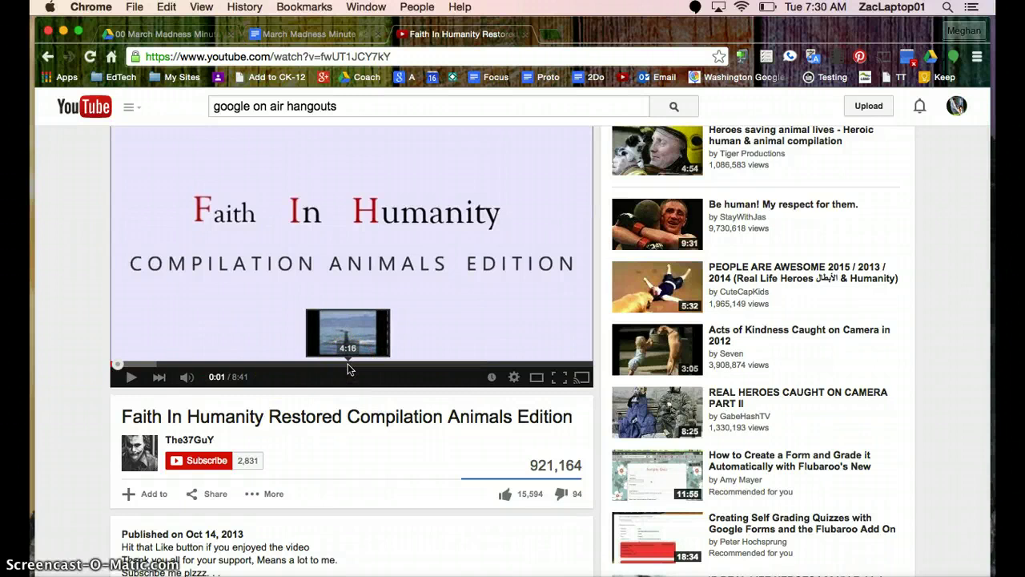
{"action": "mouse_move", "coordinate": [184, 383]}
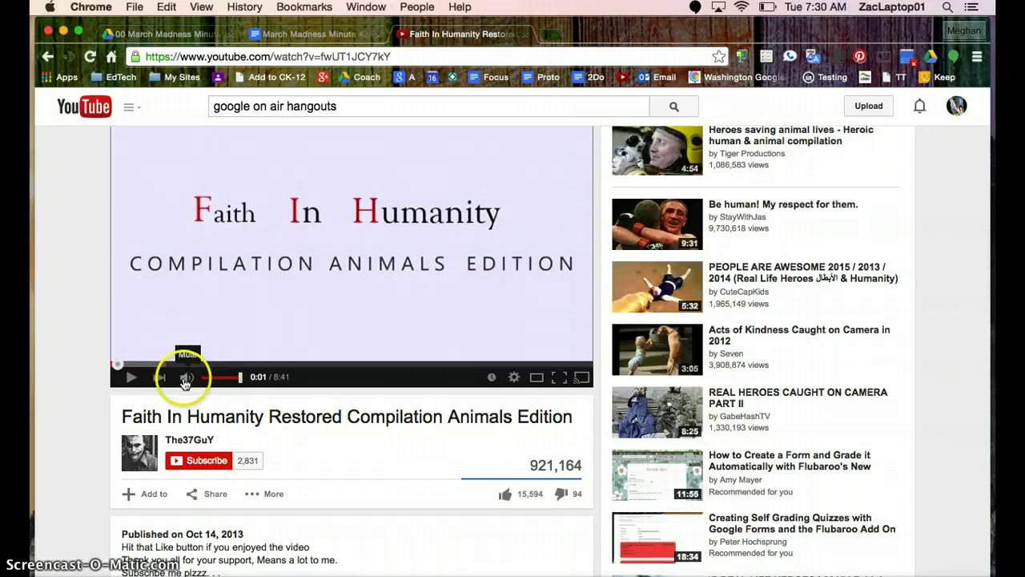
{"action": "left_click", "coordinate": [492, 381]}
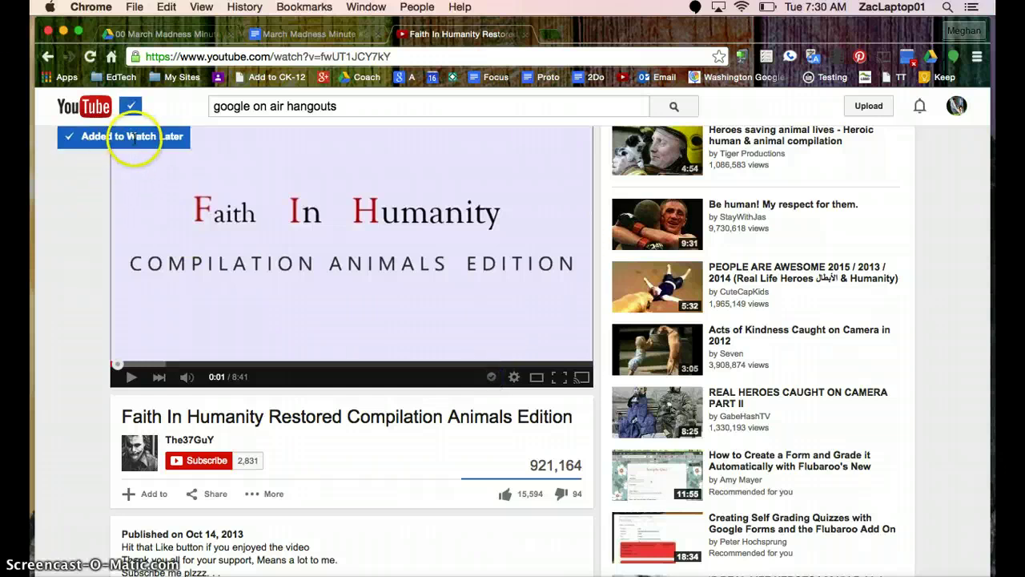
Step: Show the player's playback speed choices from 0.25 to 2, leaving Normal speed and 360p
{"action": "left_click", "coordinate": [514, 378]}
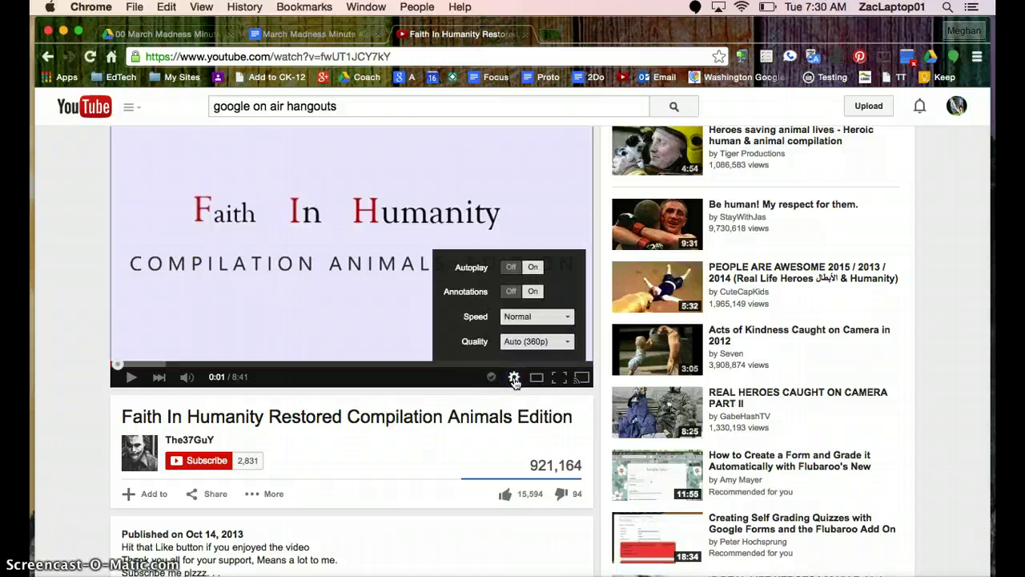
{"action": "left_click", "coordinate": [535, 317]}
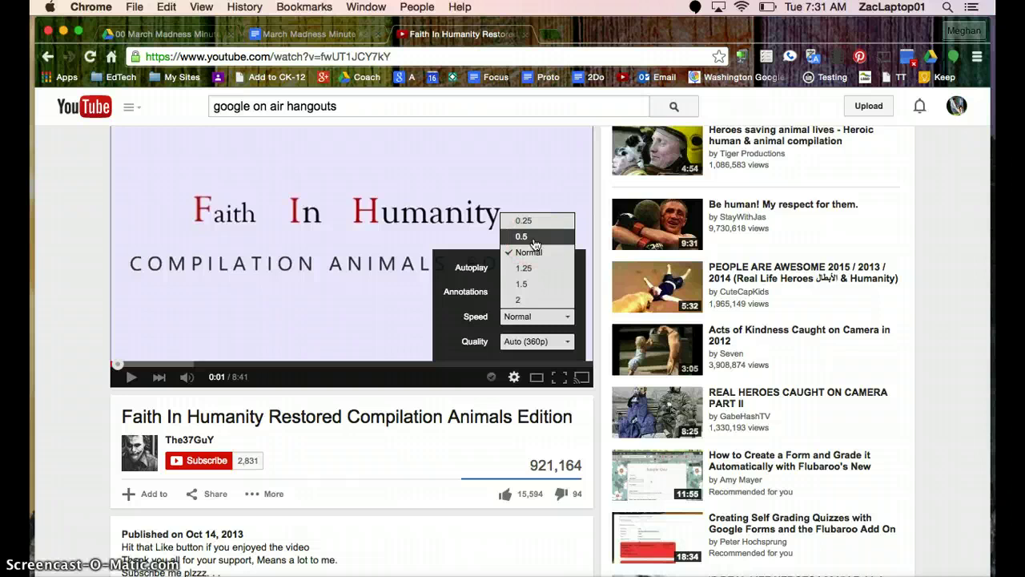
{"action": "left_click", "coordinate": [529, 302]}
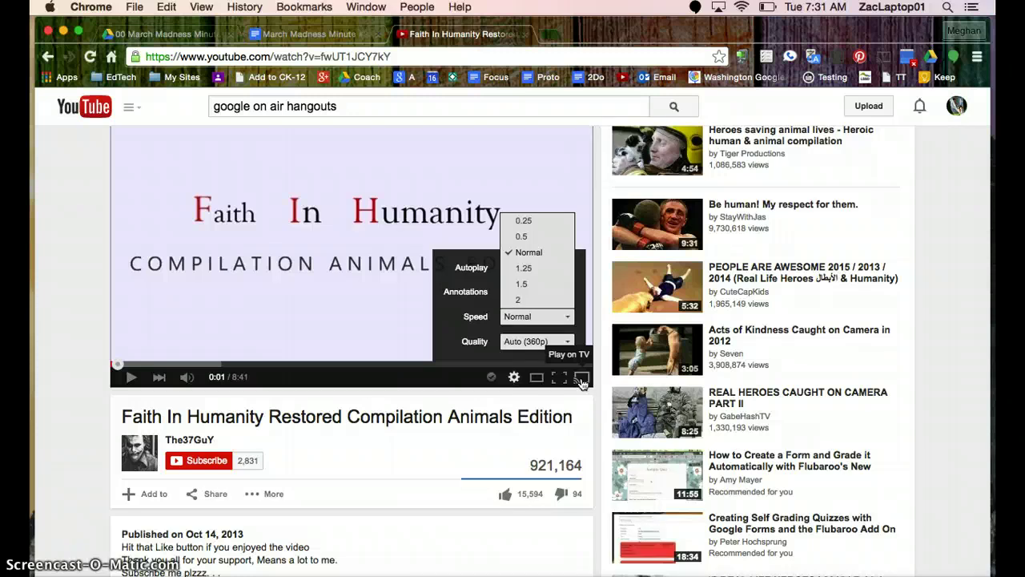
Step: Like the Faith In Humanity video, display its youtu.be share link, and subscribe to its channel
{"action": "scroll", "coordinate": [366, 415], "scroll_direction": "down", "scroll_amount": 5}
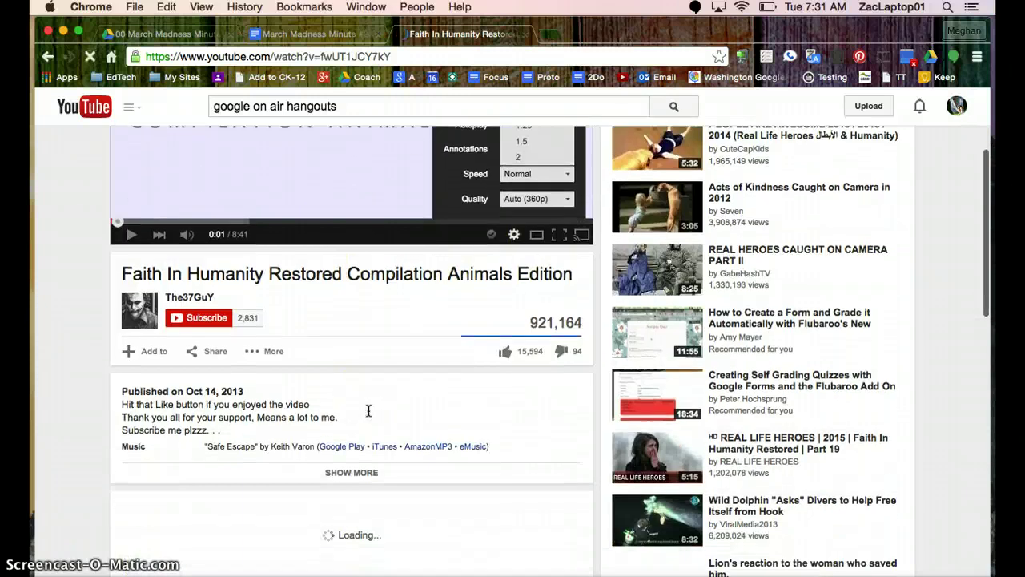
{"action": "scroll", "coordinate": [369, 410], "scroll_direction": "down", "scroll_amount": 1}
{"action": "scroll", "coordinate": [368, 410], "scroll_direction": "down", "scroll_amount": 1}
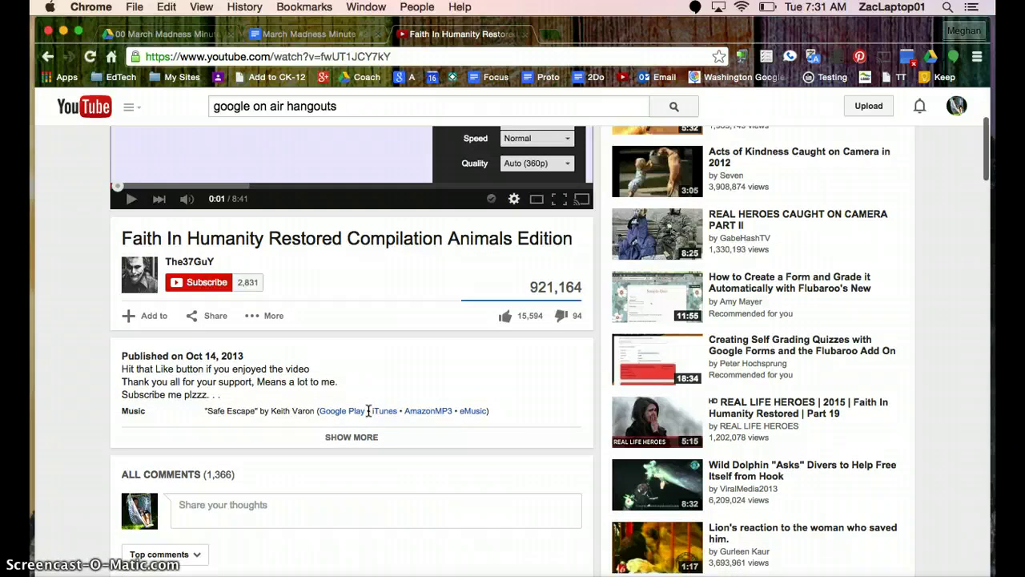
{"action": "left_click", "coordinate": [506, 317]}
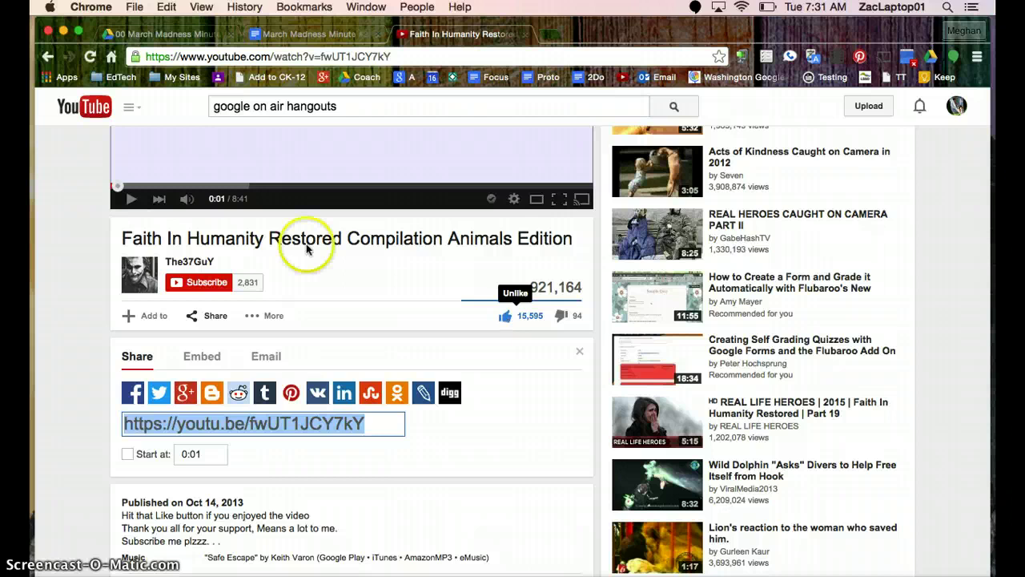
{"action": "left_click", "coordinate": [140, 276]}
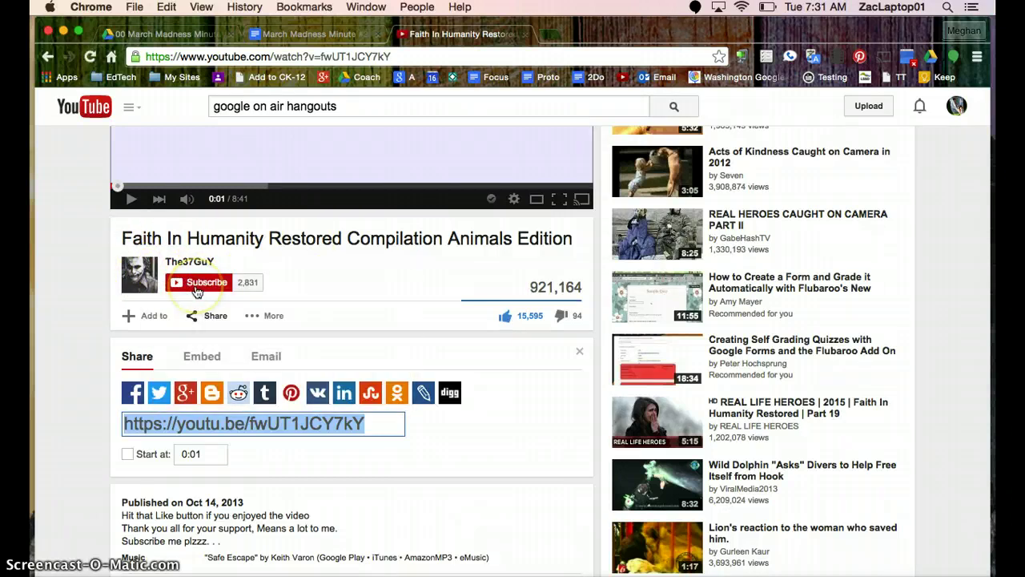
{"action": "left_click", "coordinate": [196, 289]}
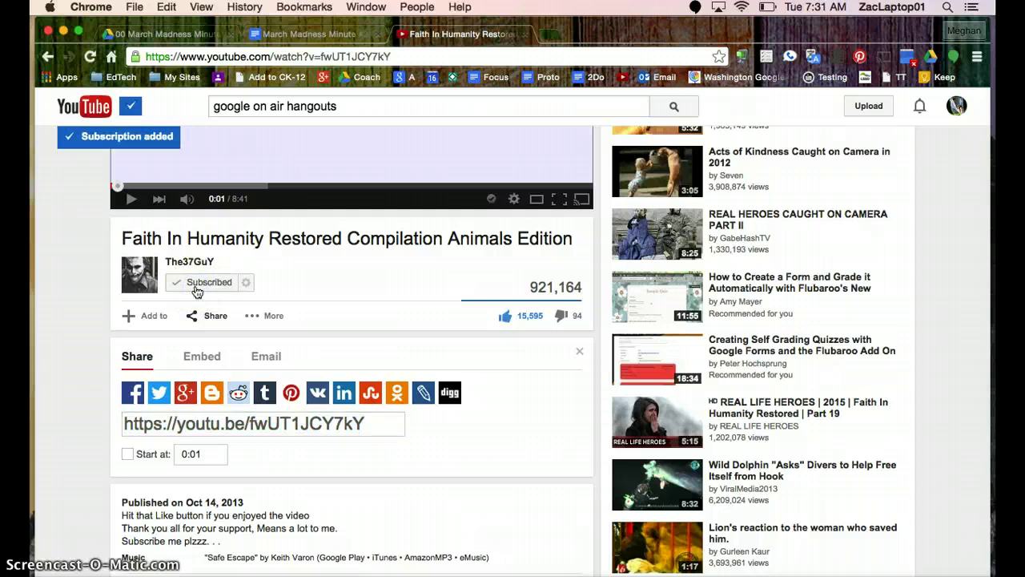
{"action": "scroll", "coordinate": [264, 278], "scroll_direction": "down", "scroll_amount": 4}
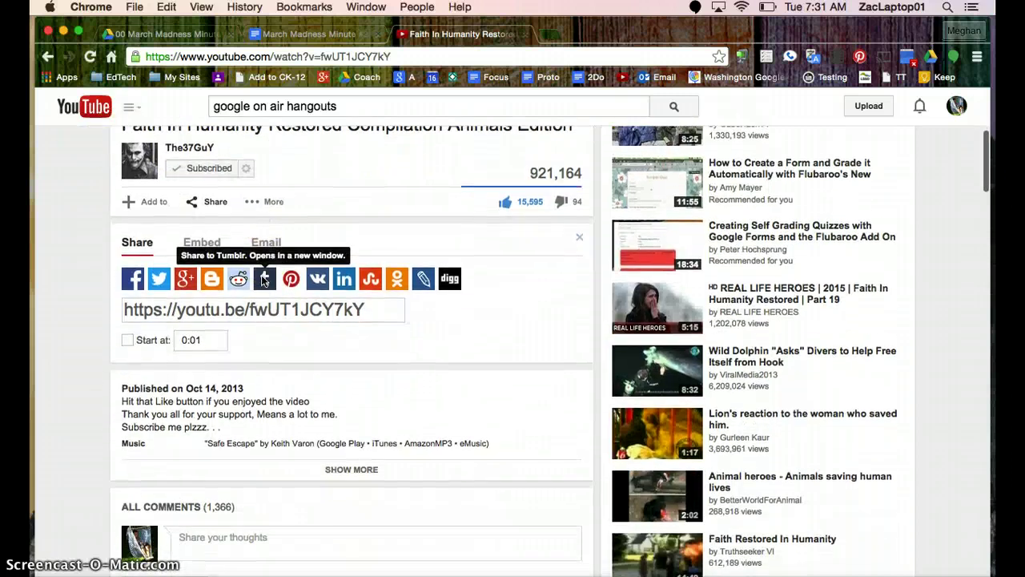
Step: Set the share link's Start at time to 4:01 so the URL ends with ?t=4m1s
{"action": "left_click", "coordinate": [141, 298]}
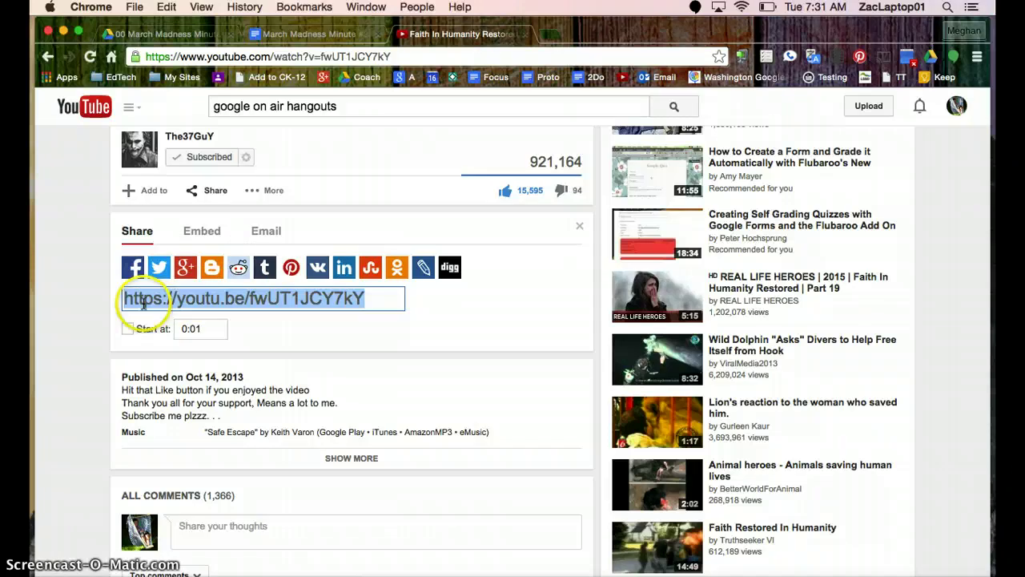
{"action": "scroll", "coordinate": [152, 290], "scroll_direction": "up", "scroll_amount": 3}
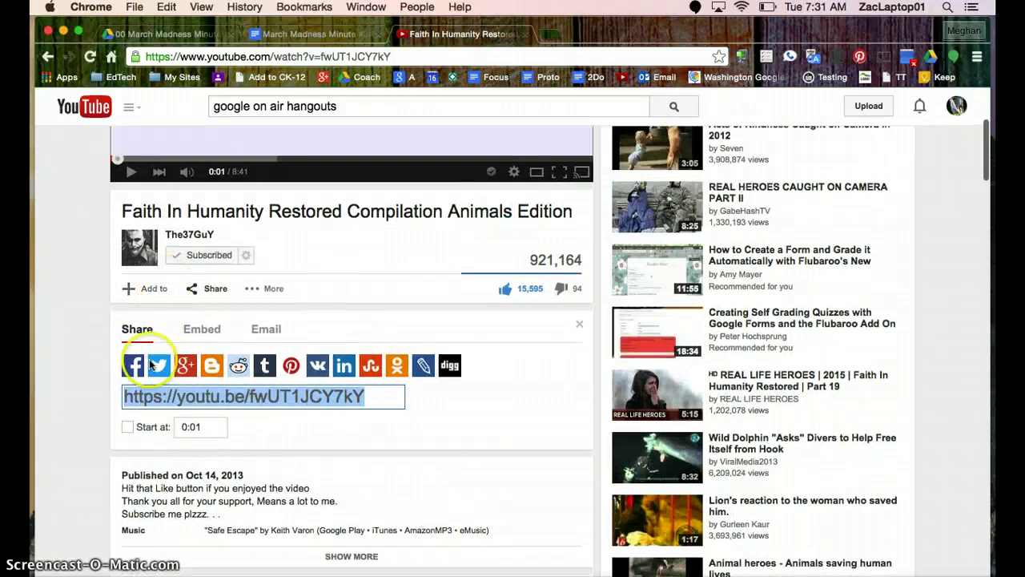
{"action": "left_click", "coordinate": [127, 426]}
{"action": "left_click", "coordinate": [193, 426]}
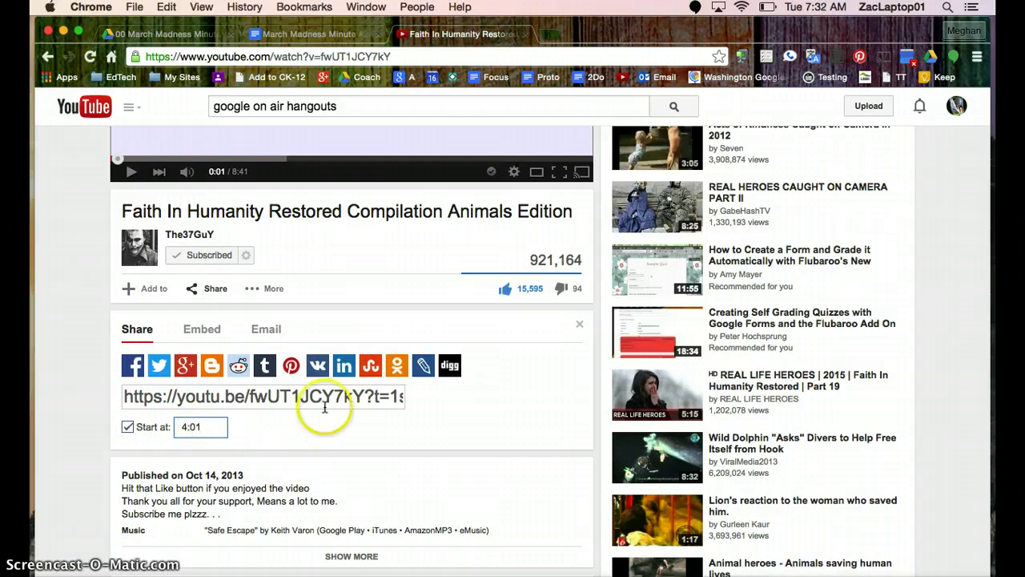
{"action": "left_click_drag", "start_coordinate": [379, 395], "coordinate": [413, 398]}
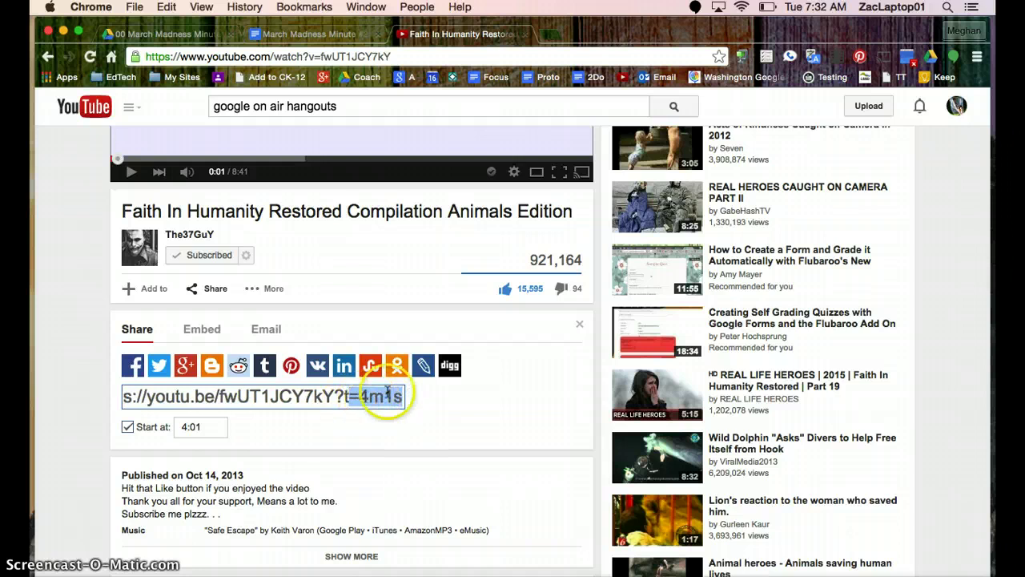
{"action": "left_click", "coordinate": [374, 395]}
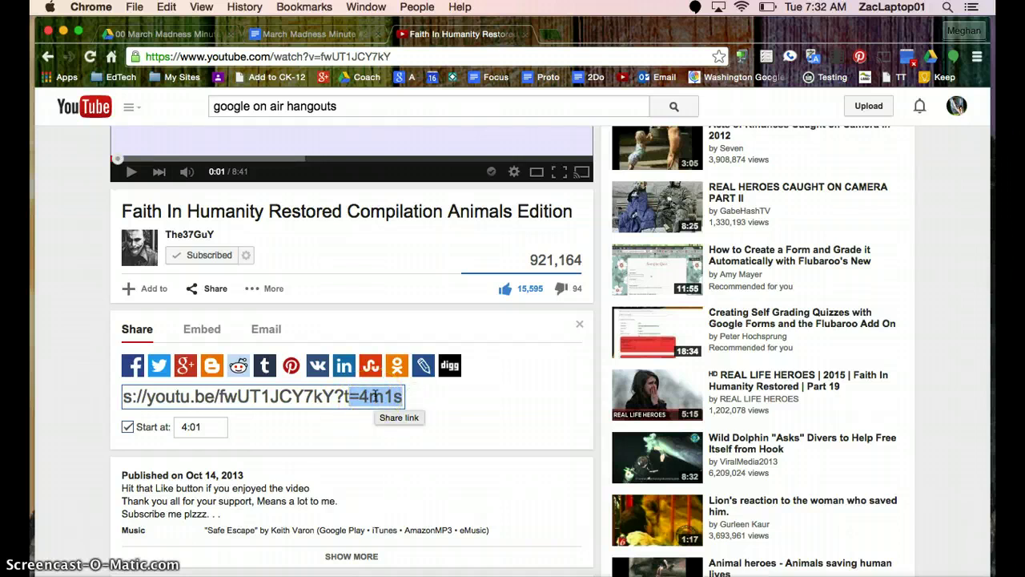
Step: Switch the share panel to the 560 by 315 iframe embed code and return to its start
{"action": "left_click", "coordinate": [205, 335]}
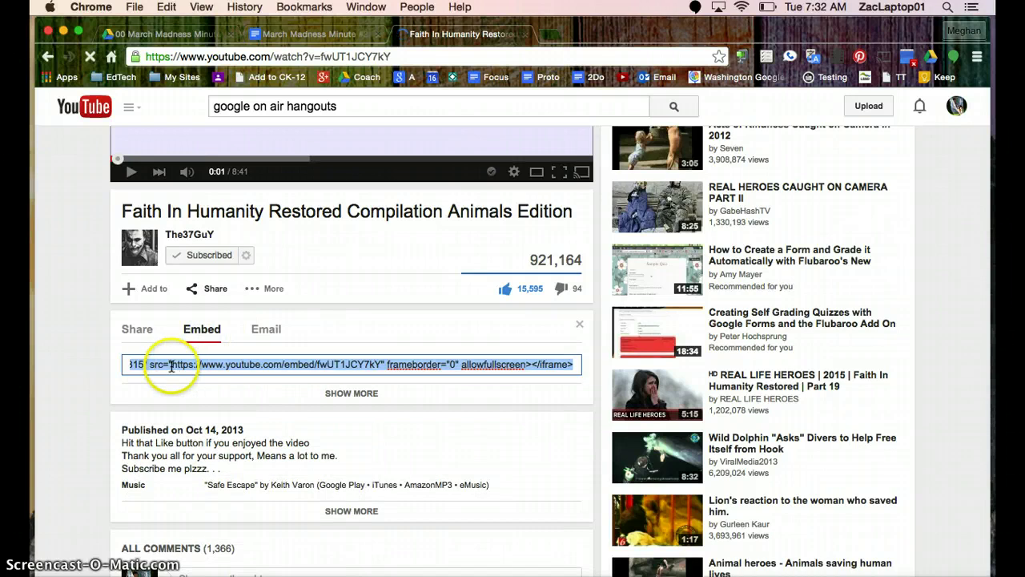
{"action": "left_click", "coordinate": [170, 365]}
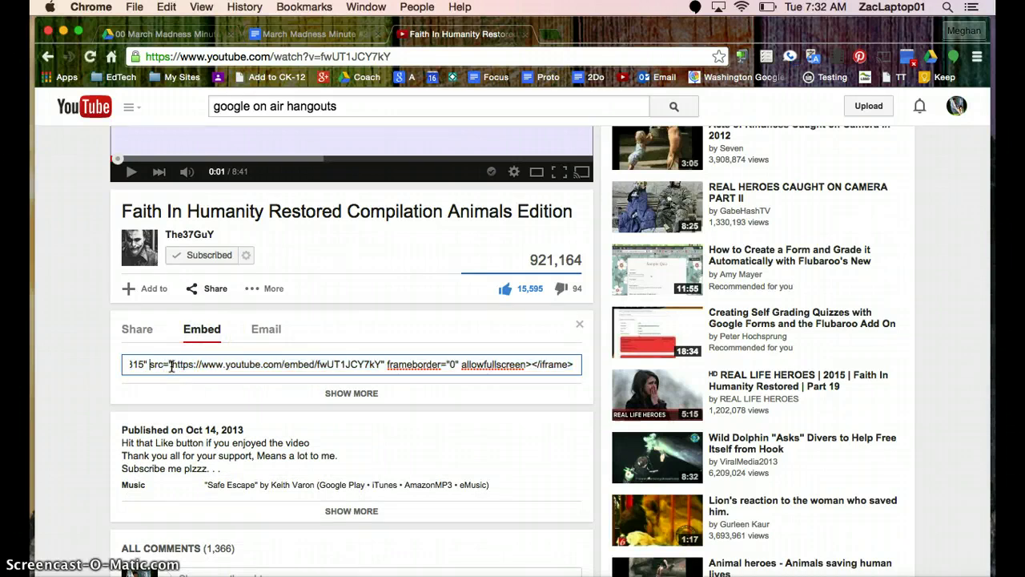
{"action": "key", "text": "Left"}
{"action": "key", "text": "Left"}
{"action": "key", "text": "Left"}
{"action": "key", "text": "Left"}
{"action": "key", "text": "Left"}
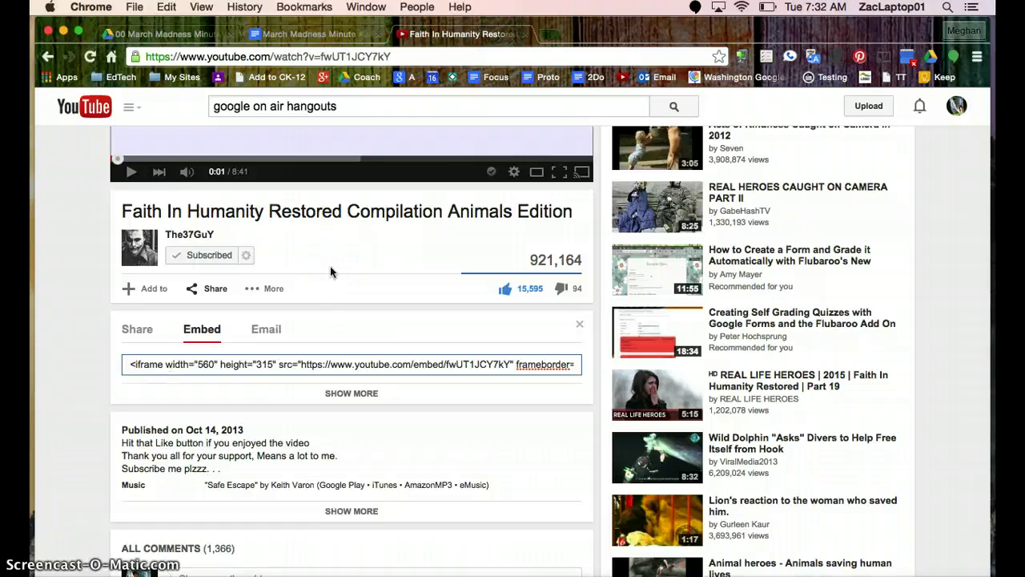
Step: Go to My Subscriptions and browse recent uploads from channels like Google for Work and TEDx Talks
{"action": "scroll", "coordinate": [330, 273], "scroll_direction": "up", "scroll_amount": 5}
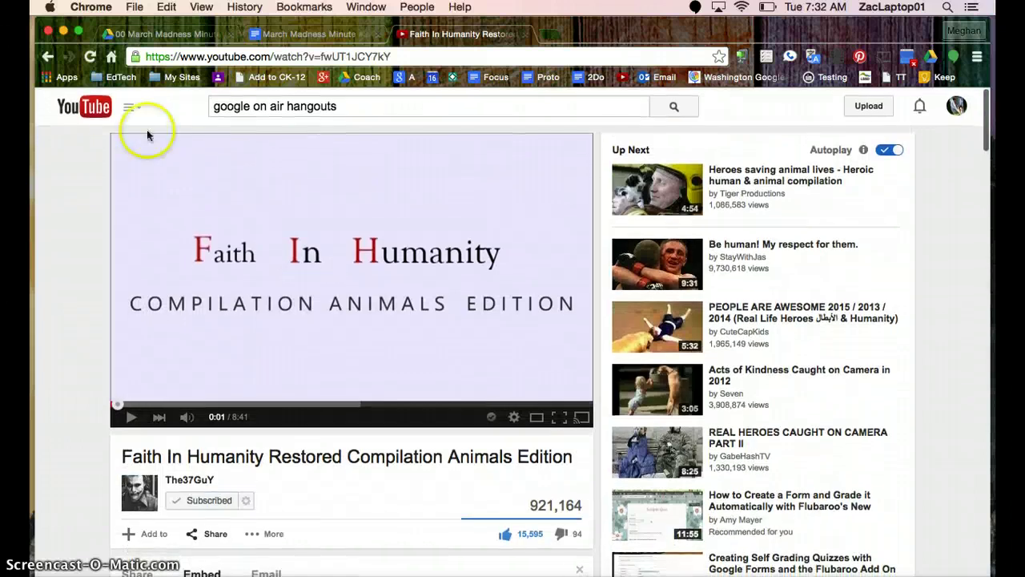
{"action": "left_click", "coordinate": [128, 113]}
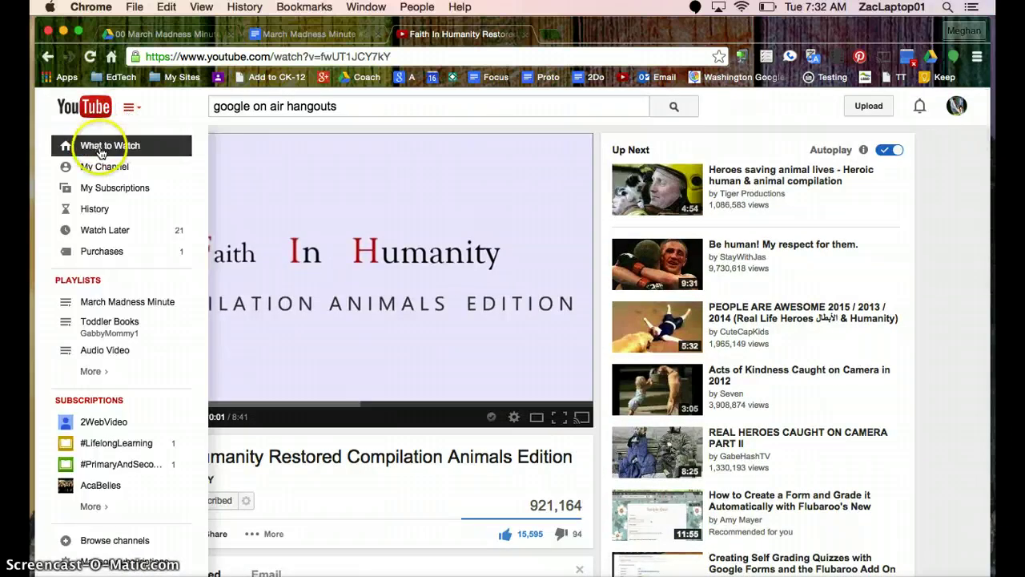
{"action": "left_click", "coordinate": [110, 189]}
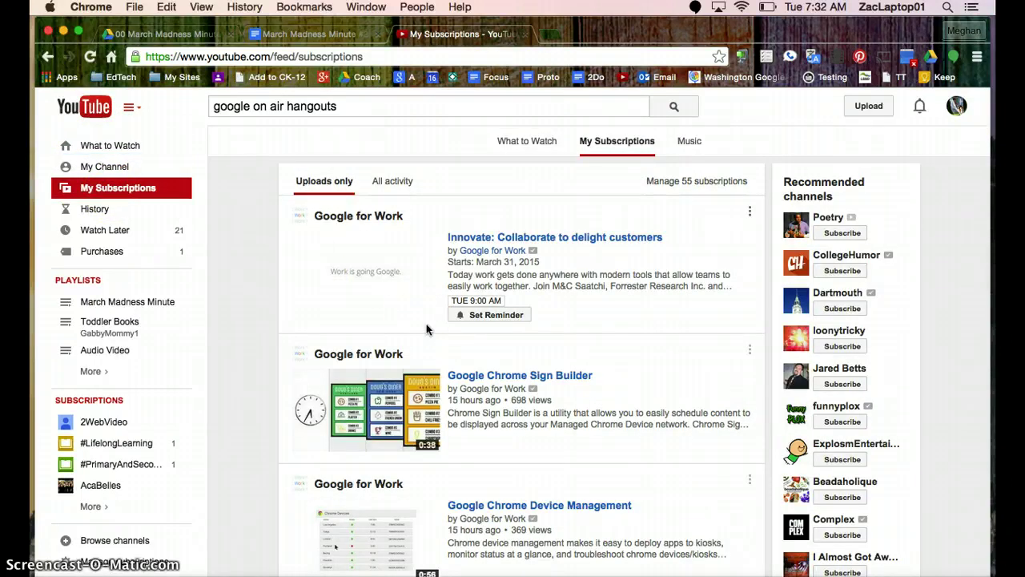
{"action": "scroll", "coordinate": [426, 328], "scroll_direction": "down", "scroll_amount": 5}
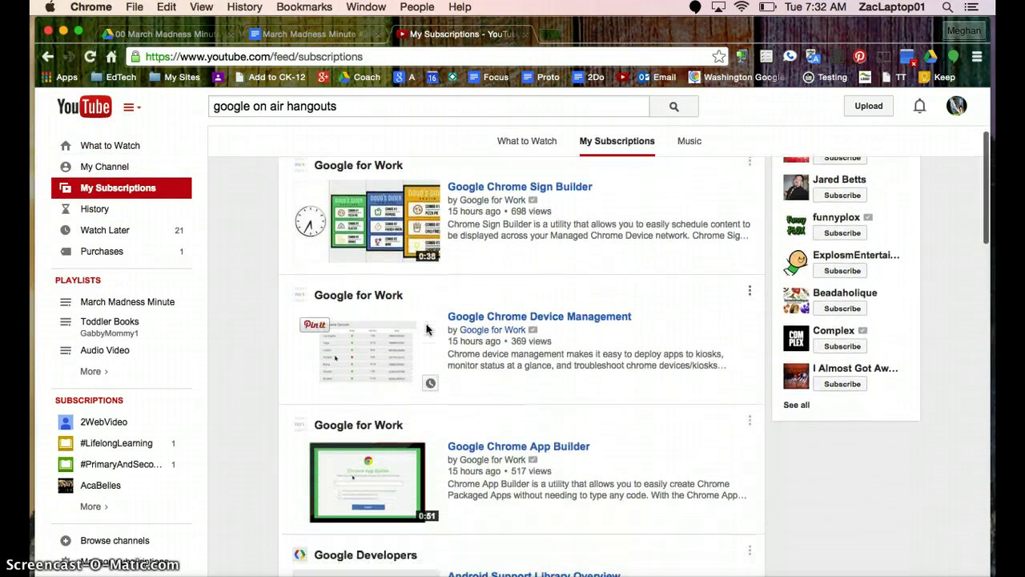
{"action": "scroll", "coordinate": [426, 328], "scroll_direction": "down", "scroll_amount": 9}
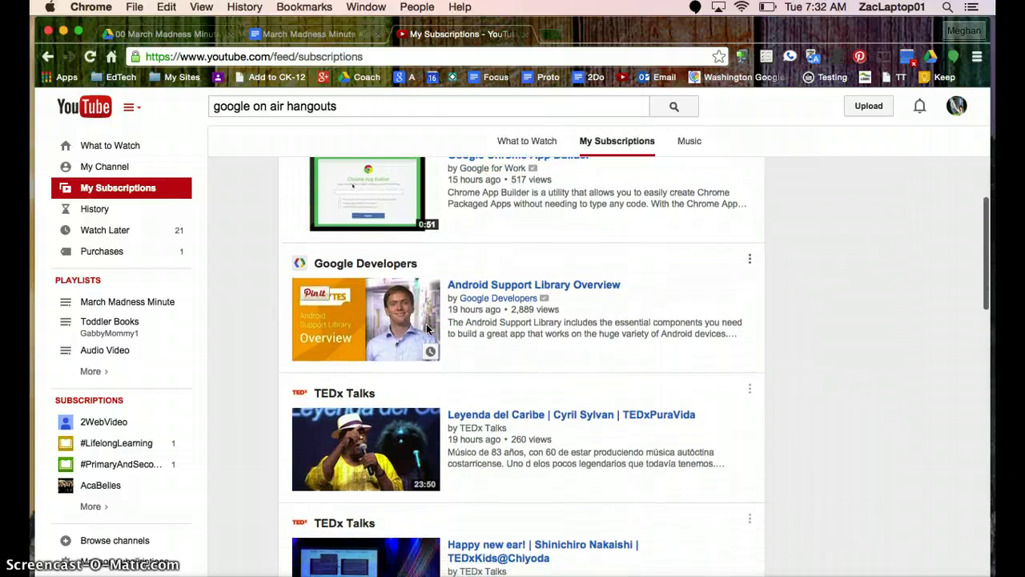
{"action": "scroll", "coordinate": [426, 329], "scroll_direction": "down", "scroll_amount": 1}
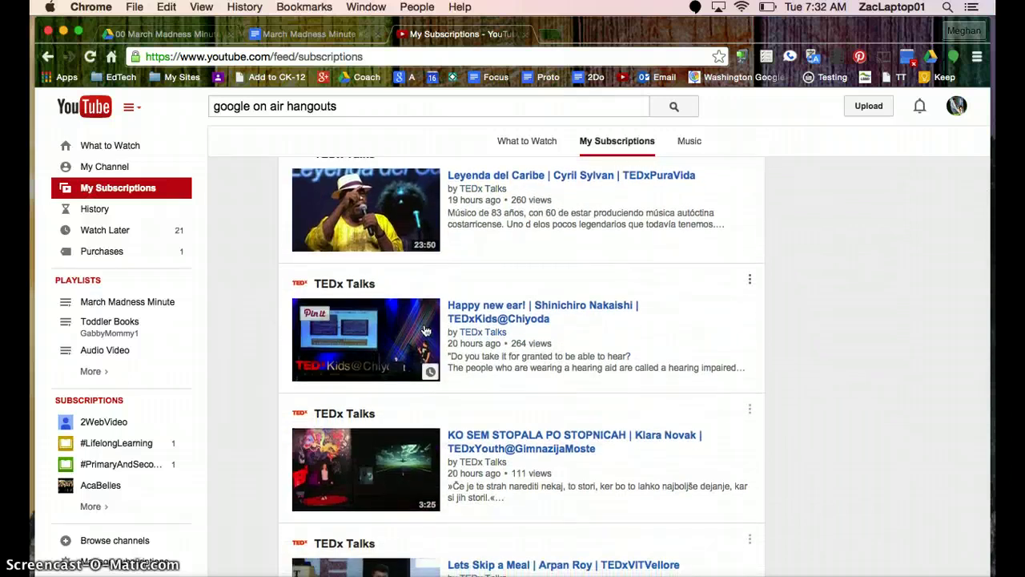
Step: Open the 21-video Watch Later playlist, browse its entries, and expand the full subscribed-channels list
{"action": "left_click", "coordinate": [129, 230]}
{"action": "scroll", "coordinate": [545, 385], "scroll_direction": "down", "scroll_amount": 1}
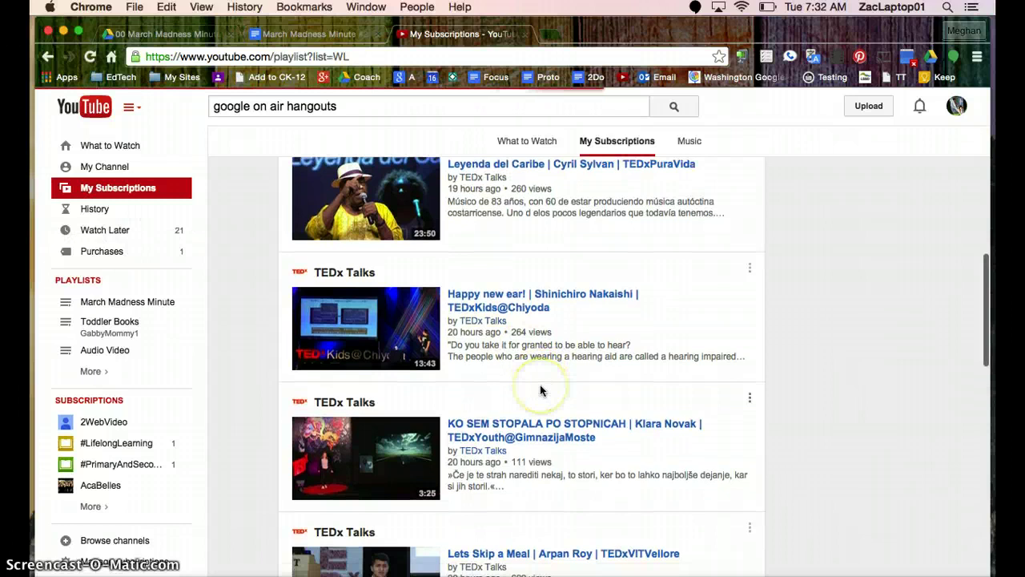
{"action": "scroll", "coordinate": [568, 446], "scroll_direction": "down", "scroll_amount": 5}
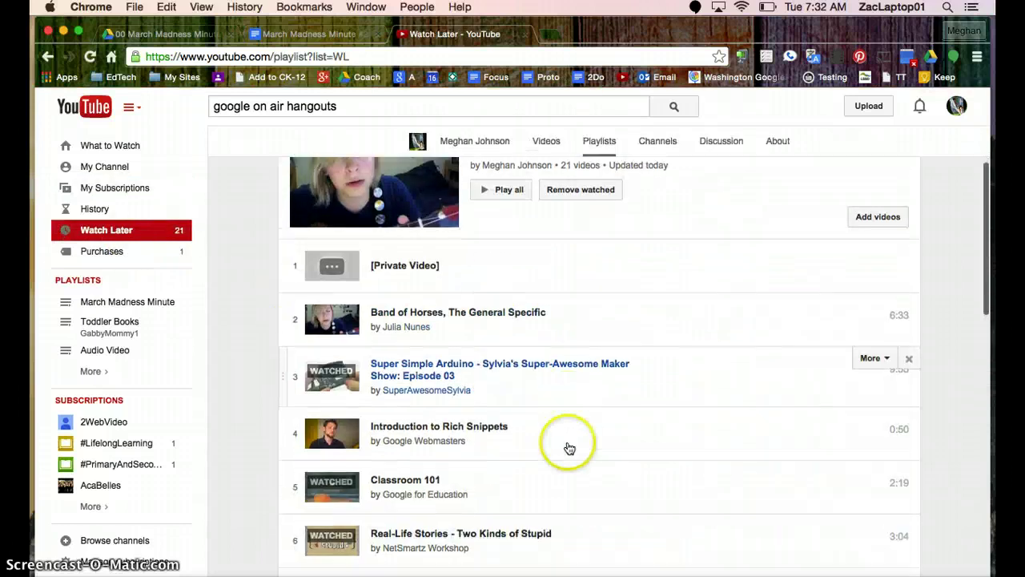
{"action": "scroll", "coordinate": [568, 449], "scroll_direction": "down", "scroll_amount": 4}
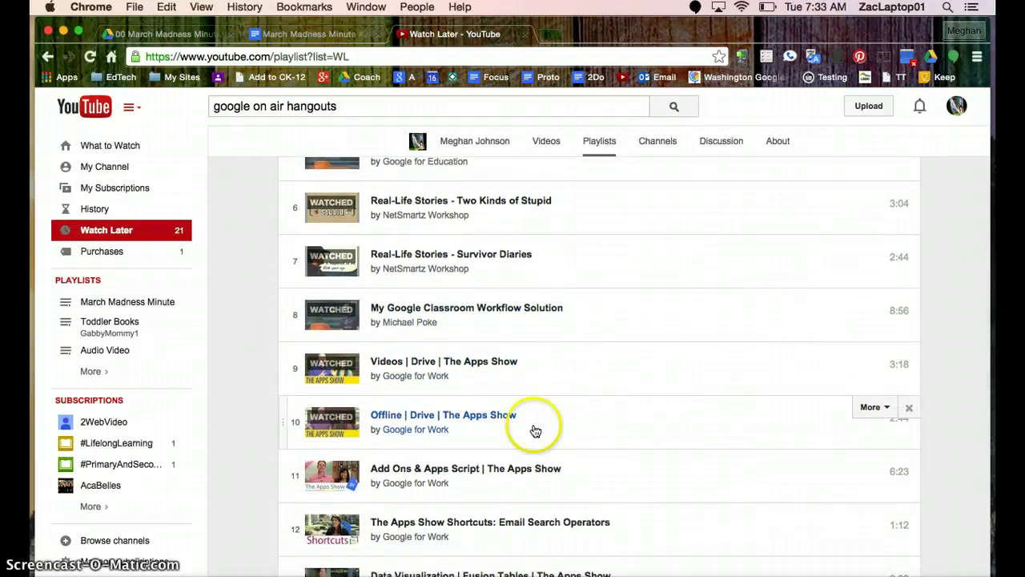
{"action": "left_click", "coordinate": [137, 506]}
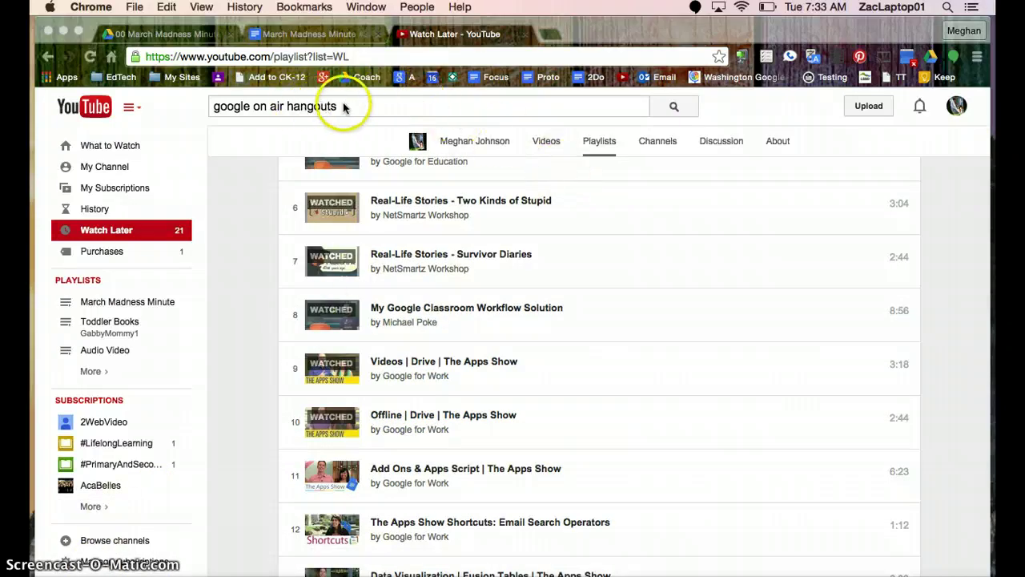
Step: Search 'google on air hangouts' and filter results to This year and Short (< 4 minutes)
{"action": "left_click", "coordinate": [674, 108]}
{"action": "left_click", "coordinate": [674, 110]}
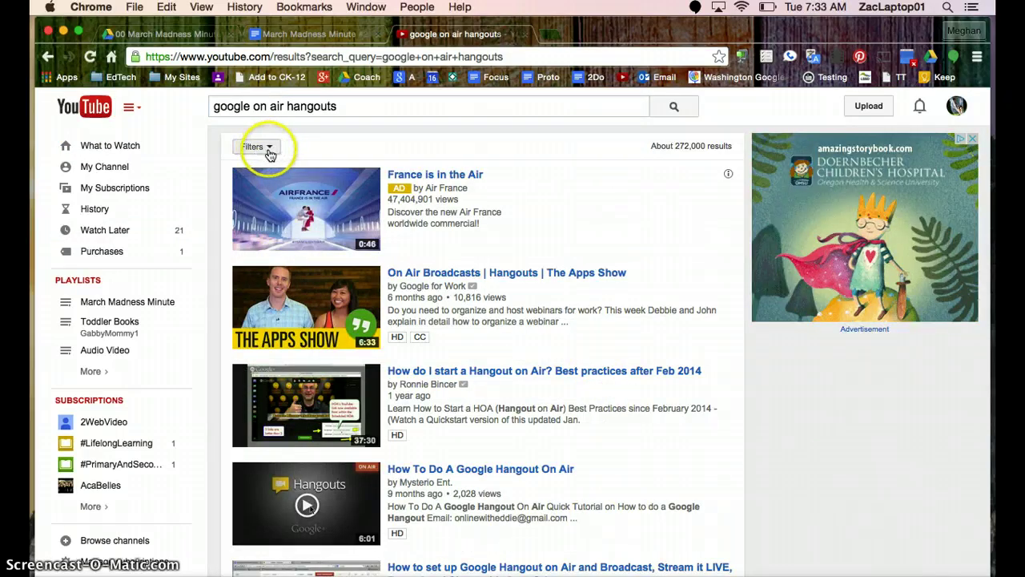
{"action": "left_click", "coordinate": [270, 154]}
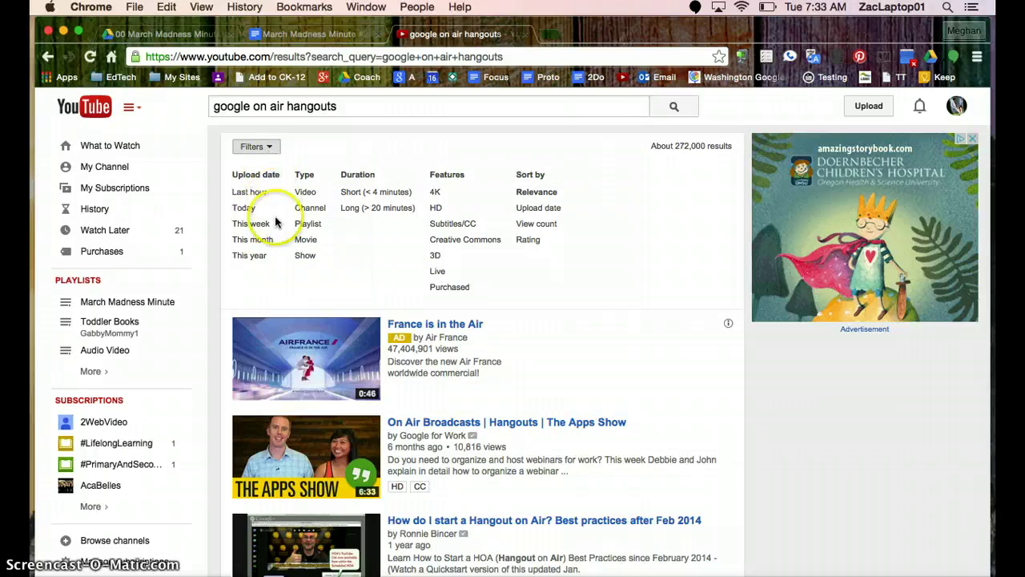
{"action": "left_click", "coordinate": [258, 257]}
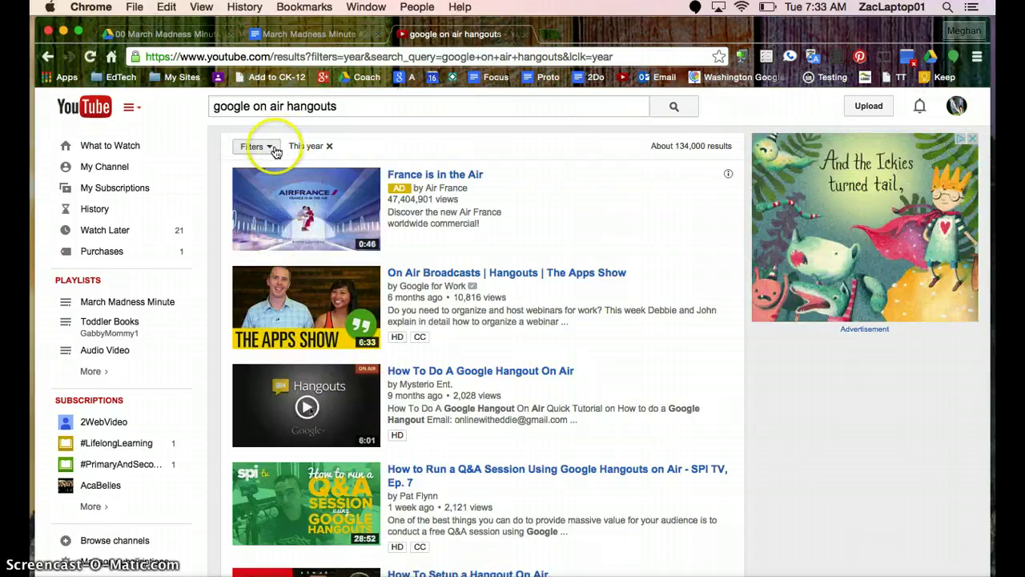
{"action": "left_click", "coordinate": [272, 149]}
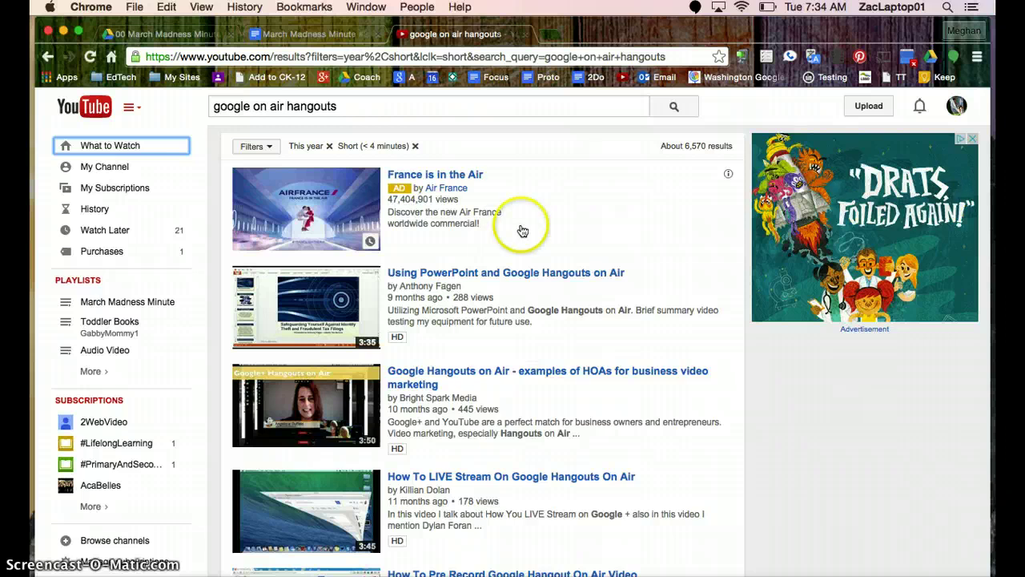
{"action": "scroll", "coordinate": [563, 312], "scroll_direction": "down", "scroll_amount": 2}
{"action": "scroll", "coordinate": [563, 313], "scroll_direction": "down", "scroll_amount": 2}
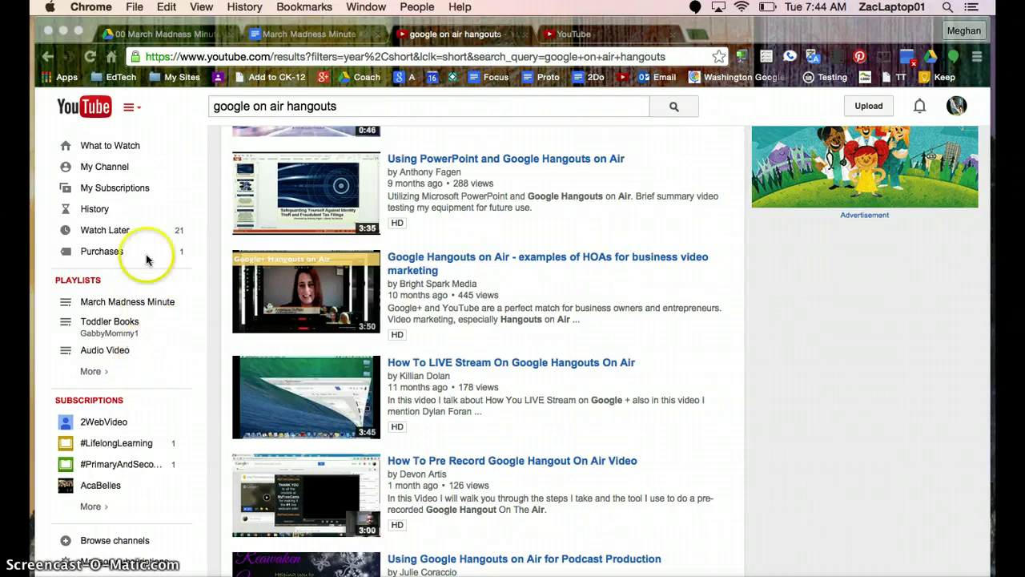
Step: Open your own channel page from My Channel in the guide sidebar
{"action": "left_click", "coordinate": [106, 168]}
{"action": "left_click", "coordinate": [106, 169]}
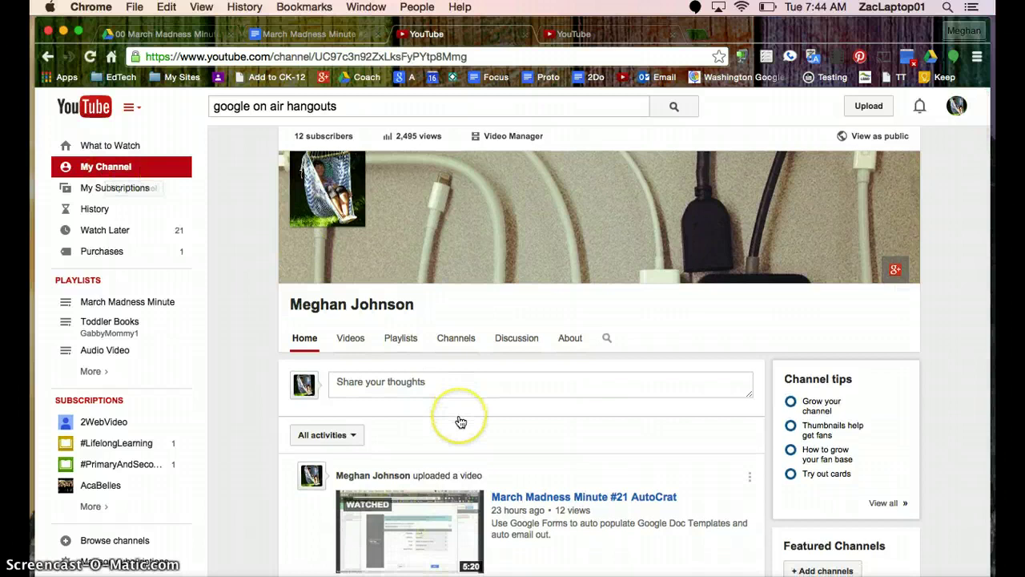
{"action": "scroll", "coordinate": [458, 421], "scroll_direction": "down", "scroll_amount": 5}
{"action": "scroll", "coordinate": [461, 422], "scroll_direction": "up", "scroll_amount": 2}
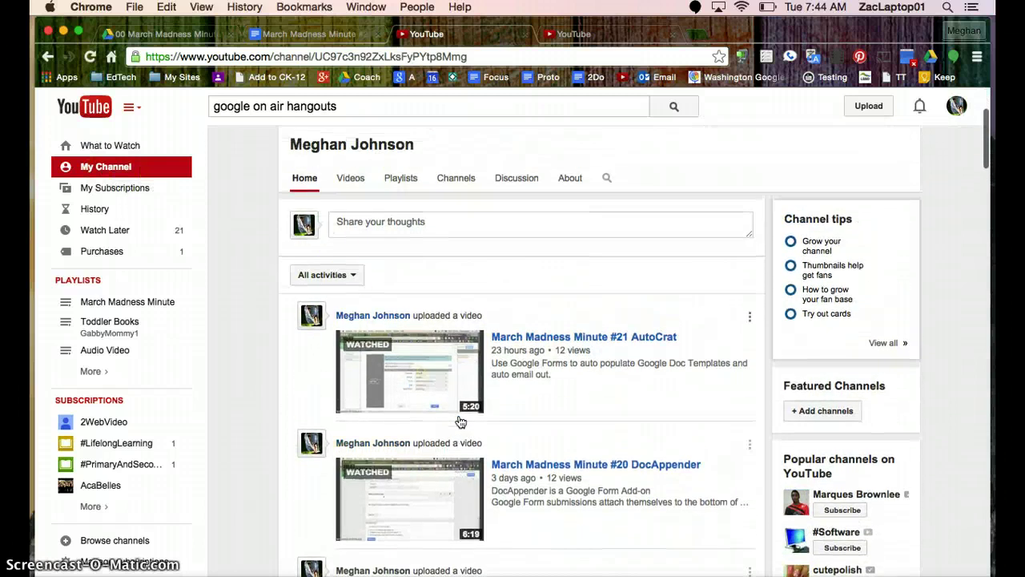
{"action": "left_click", "coordinate": [304, 183]}
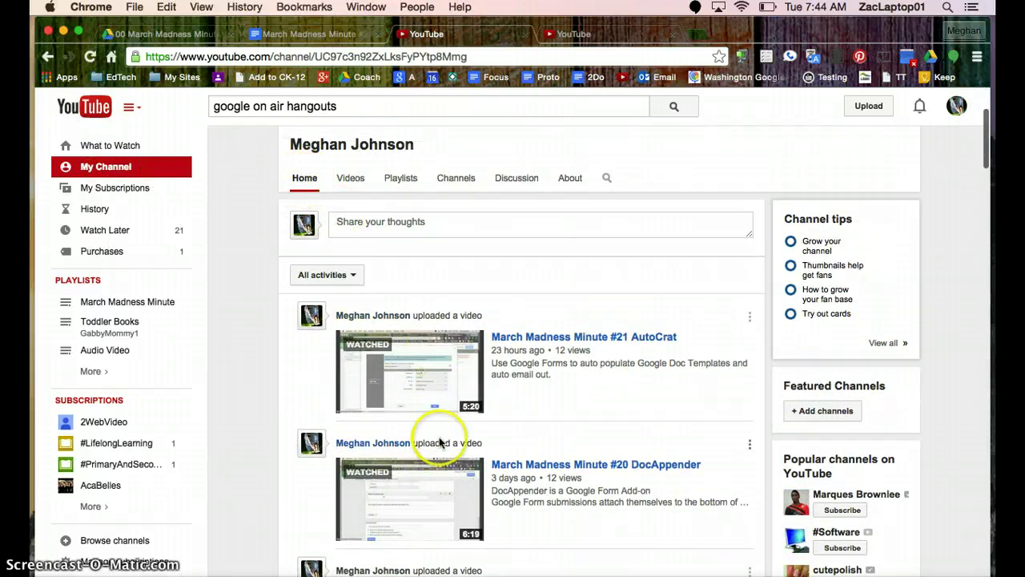
Step: List all channel uploads on the Videos tab, newest first from March Madness Minute #21 AutoCrat
{"action": "scroll", "coordinate": [434, 442], "scroll_direction": "down", "scroll_amount": 8}
{"action": "scroll", "coordinate": [439, 441], "scroll_direction": "up", "scroll_amount": 7}
{"action": "scroll", "coordinate": [439, 436], "scroll_direction": "up", "scroll_amount": 8}
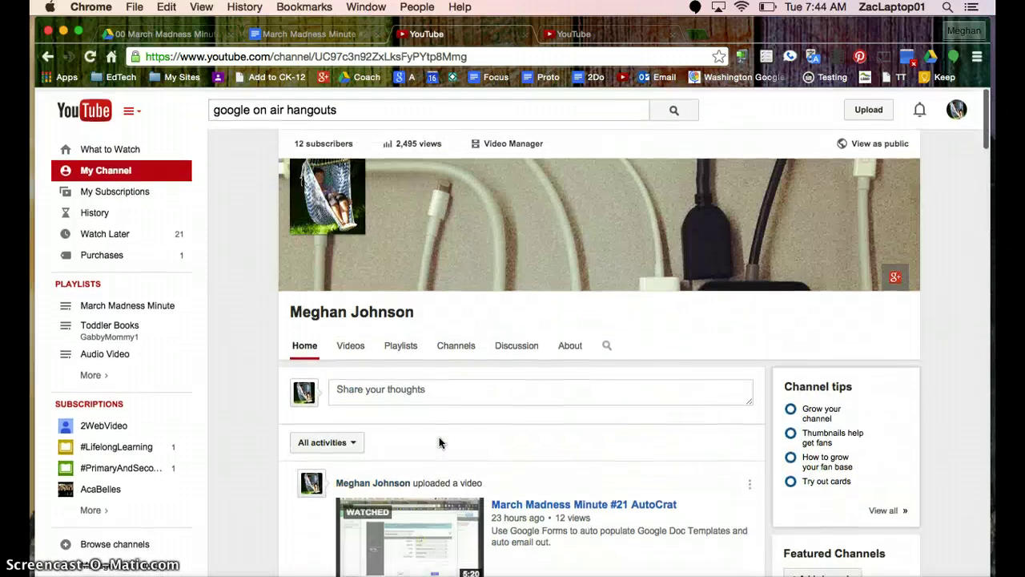
{"action": "left_click", "coordinate": [350, 341]}
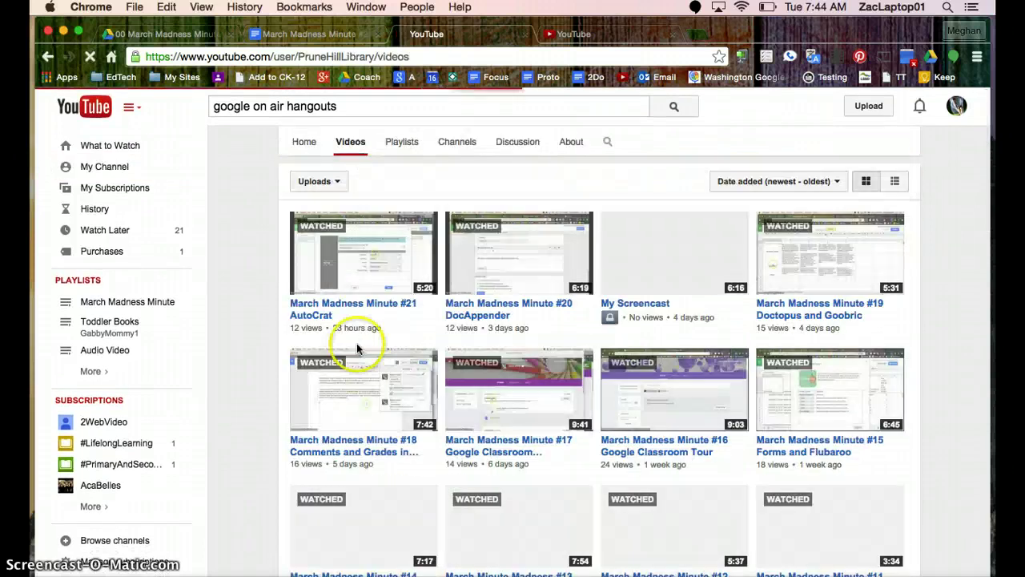
{"action": "scroll", "coordinate": [412, 376], "scroll_direction": "down", "scroll_amount": 10}
{"action": "scroll", "coordinate": [415, 382], "scroll_direction": "down", "scroll_amount": 7}
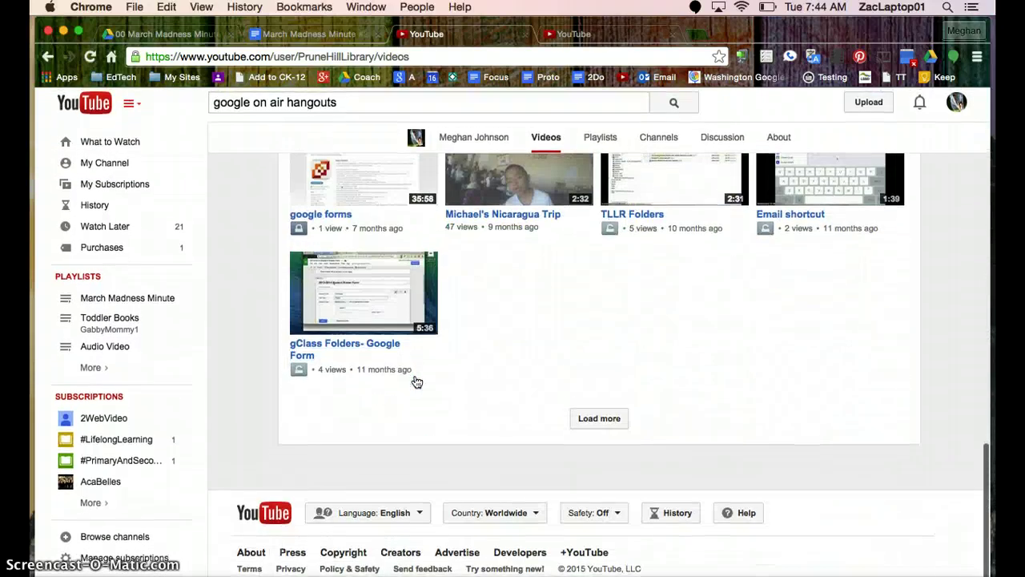
{"action": "left_click", "coordinate": [597, 436]}
{"action": "left_click", "coordinate": [607, 422]}
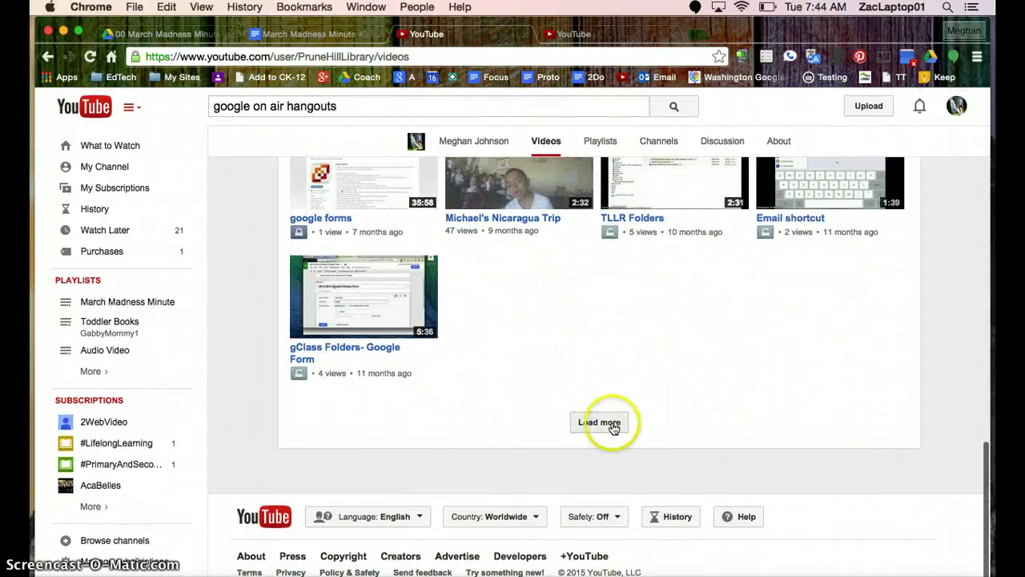
{"action": "scroll", "coordinate": [587, 390], "scroll_direction": "up", "scroll_amount": 15}
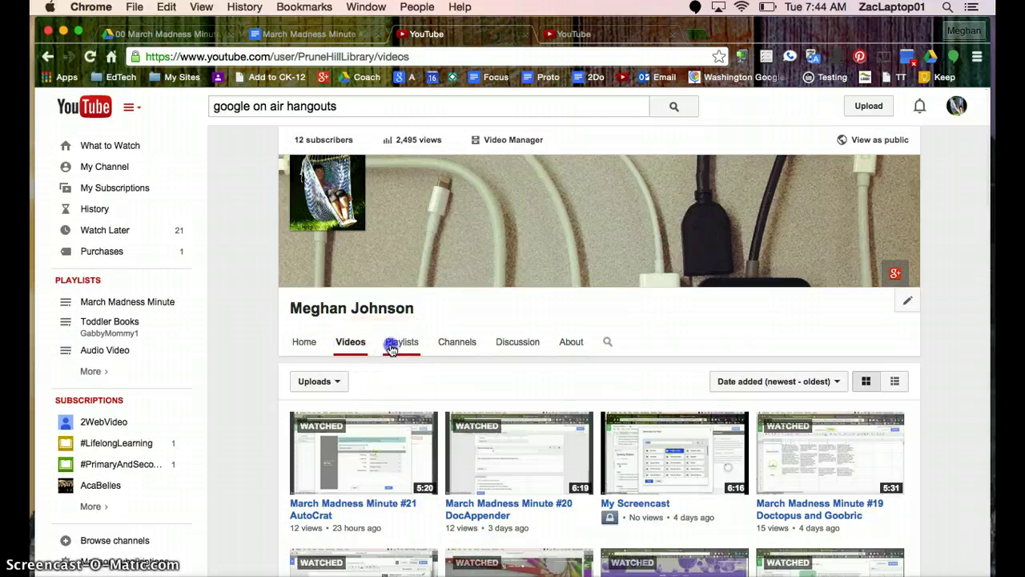
Step: Browse the channel's Playlists grid, including March Madness Minute, EdCamp and 6-8 Internet Safety
{"action": "left_click", "coordinate": [391, 349]}
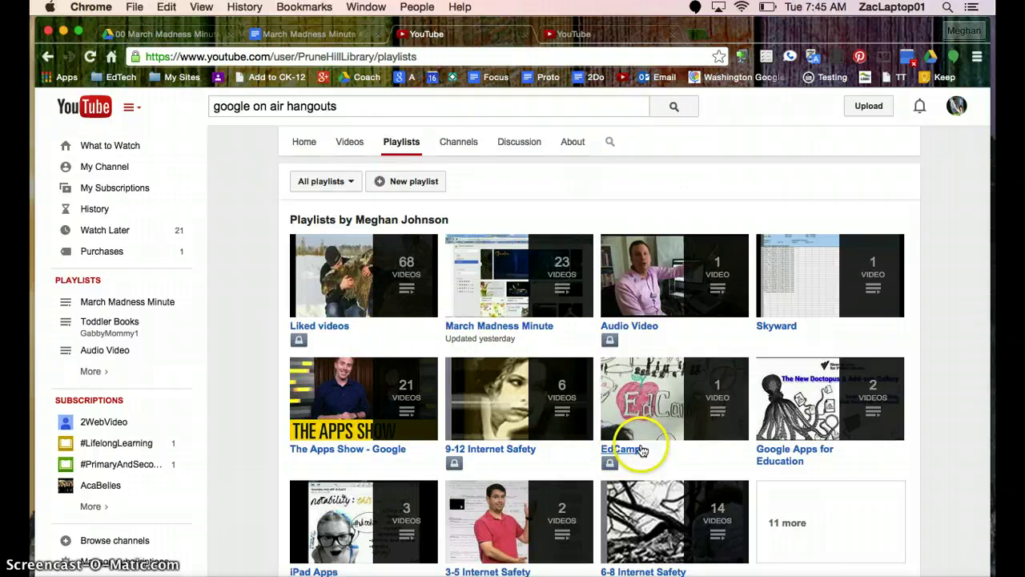
{"action": "scroll", "coordinate": [632, 440], "scroll_direction": "down", "scroll_amount": 2}
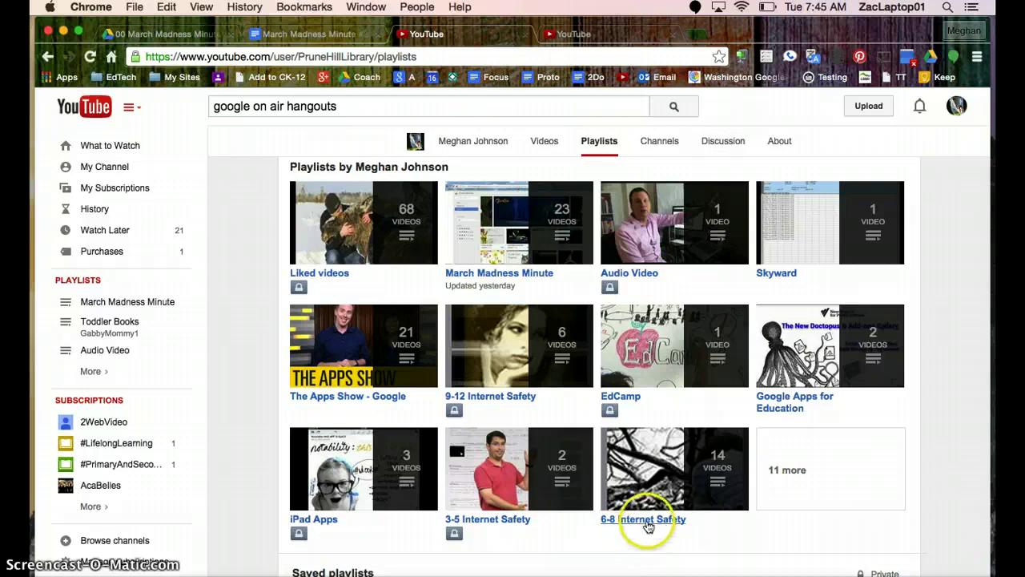
{"action": "mouse_move", "coordinate": [613, 471]}
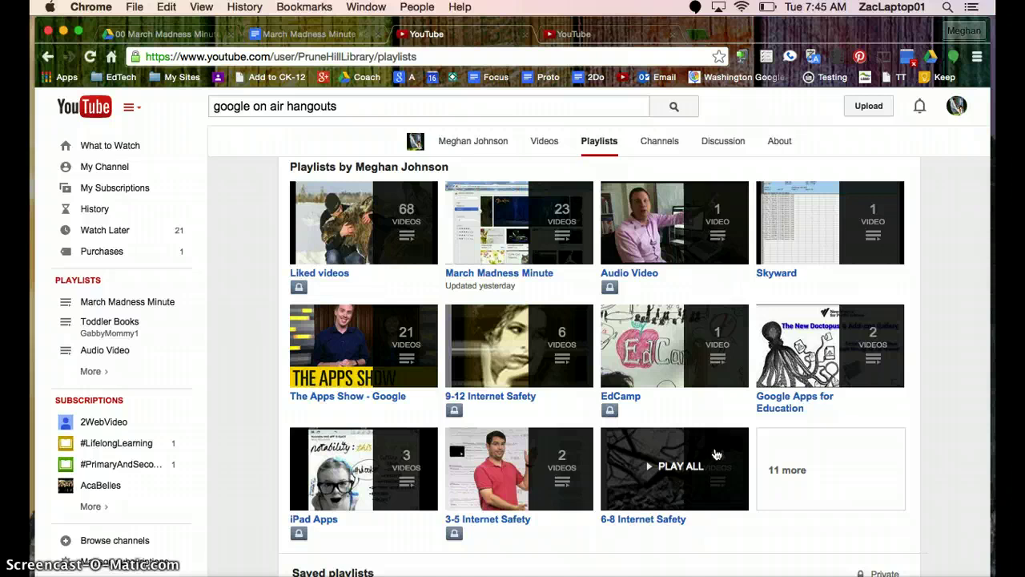
{"action": "scroll", "coordinate": [715, 454], "scroll_direction": "down", "scroll_amount": 3}
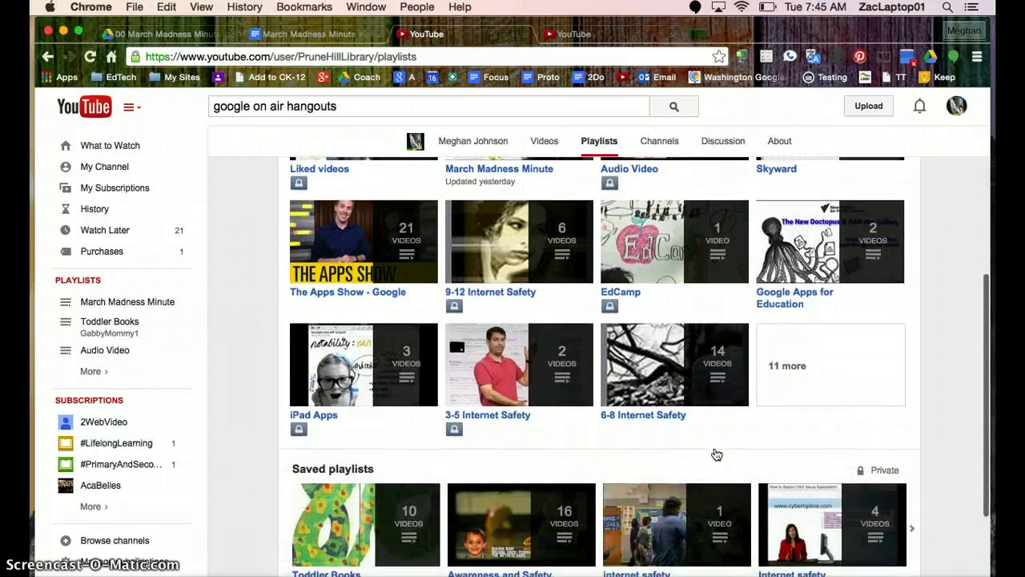
{"action": "scroll", "coordinate": [715, 454], "scroll_direction": "up", "scroll_amount": 6}
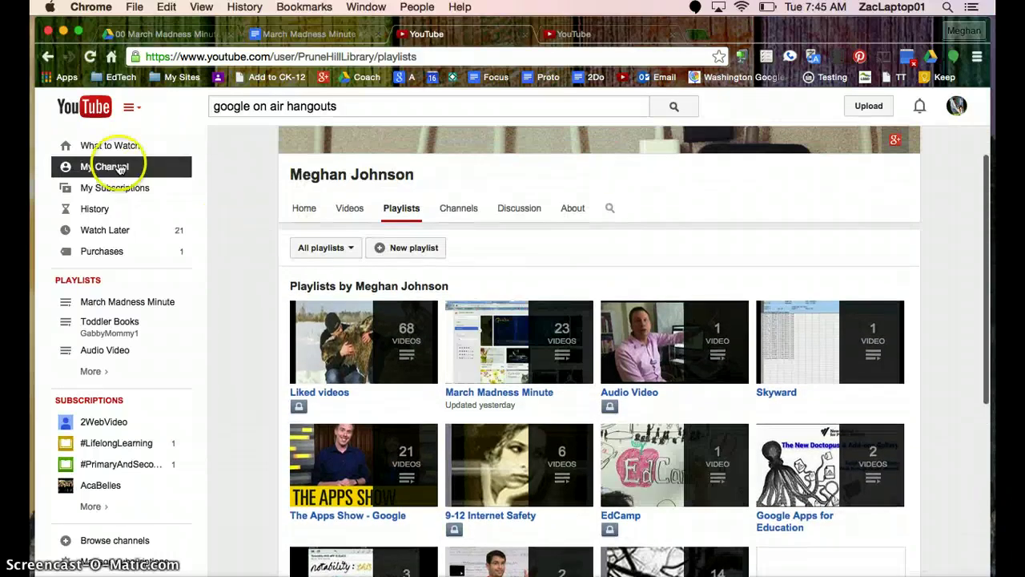
Step: From the What to Watch home feed, play 'Basics | Hangouts | The Apps Show'
{"action": "left_click", "coordinate": [117, 151]}
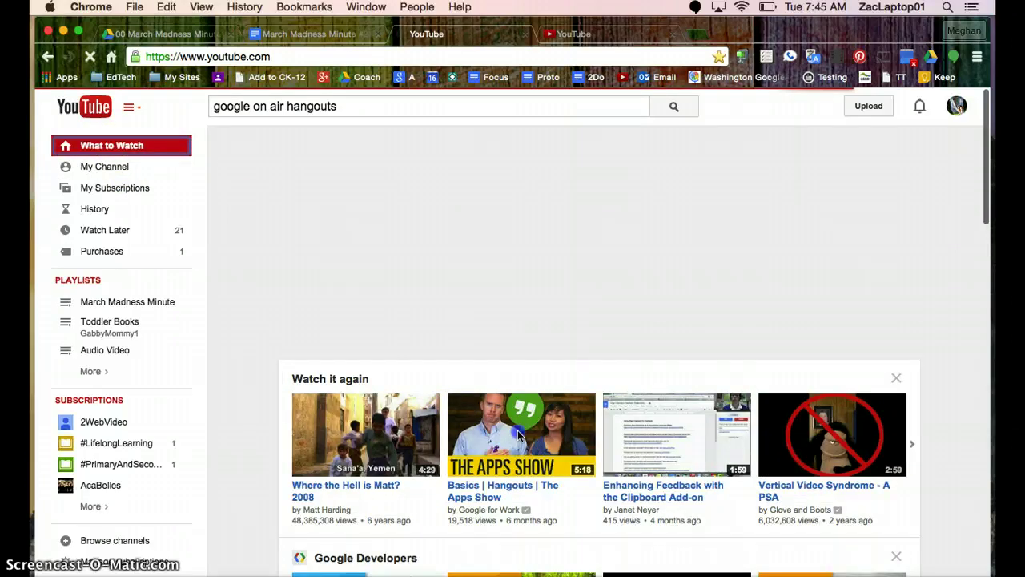
{"action": "left_click", "coordinate": [518, 433]}
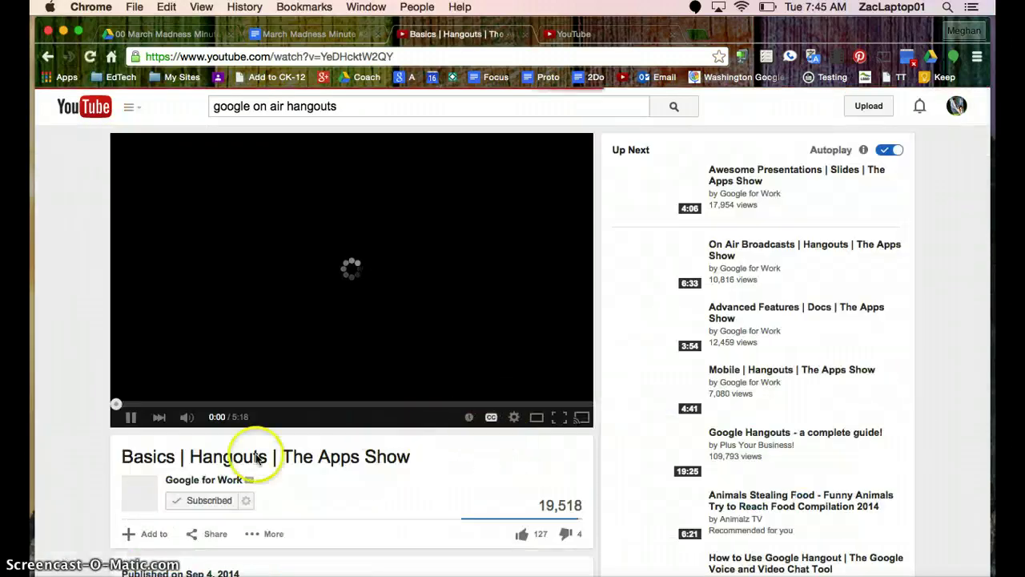
{"action": "scroll", "coordinate": [200, 472], "scroll_direction": "down", "scroll_amount": 2}
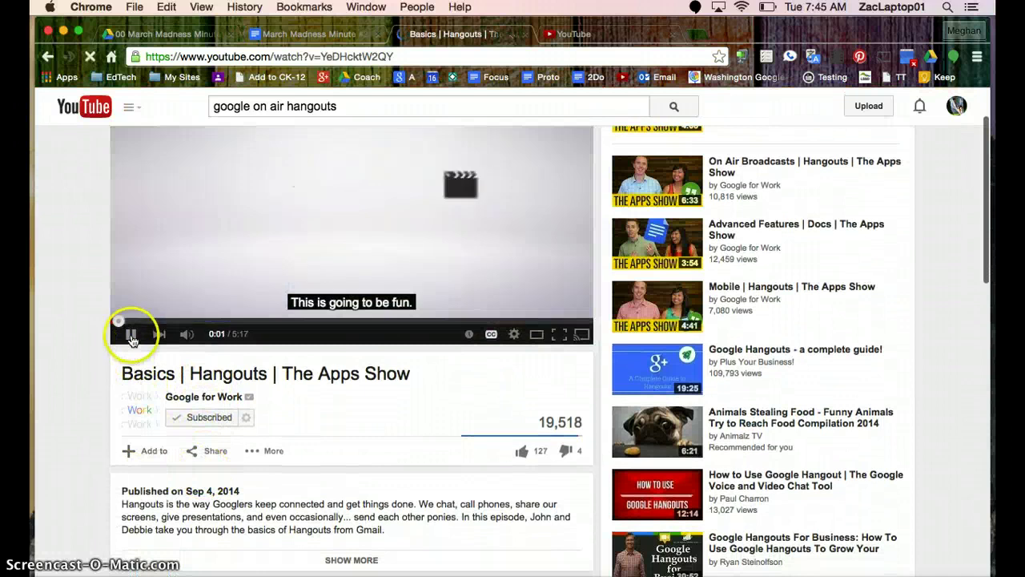
Step: Pause the Hangouts video at 0:01 and add it to the Google Apps for Education playlist
{"action": "left_click", "coordinate": [131, 333]}
{"action": "left_click", "coordinate": [151, 451]}
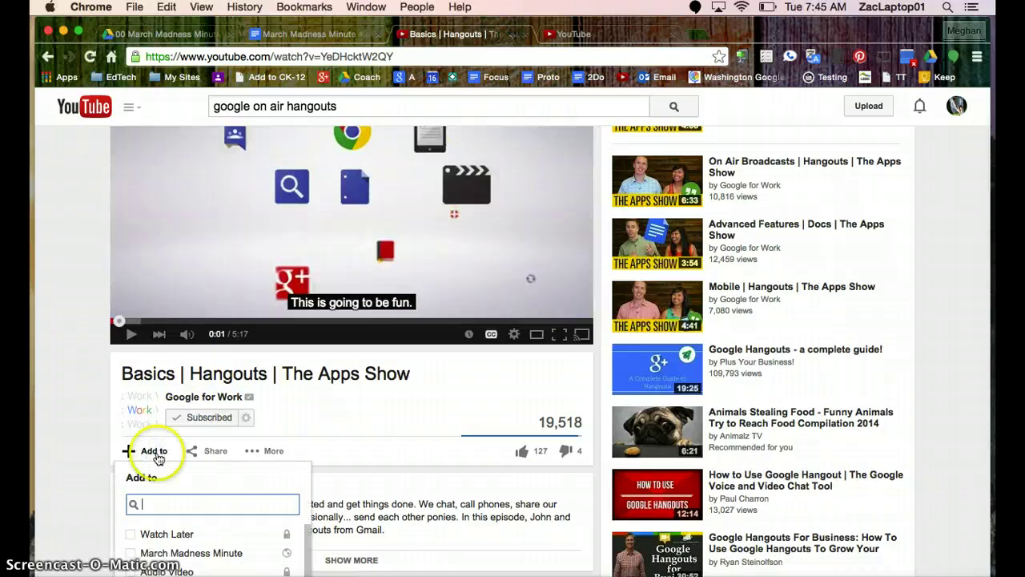
{"action": "scroll", "coordinate": [240, 473], "scroll_direction": "down", "scroll_amount": 1}
{"action": "scroll", "coordinate": [248, 474], "scroll_direction": "down", "scroll_amount": 3}
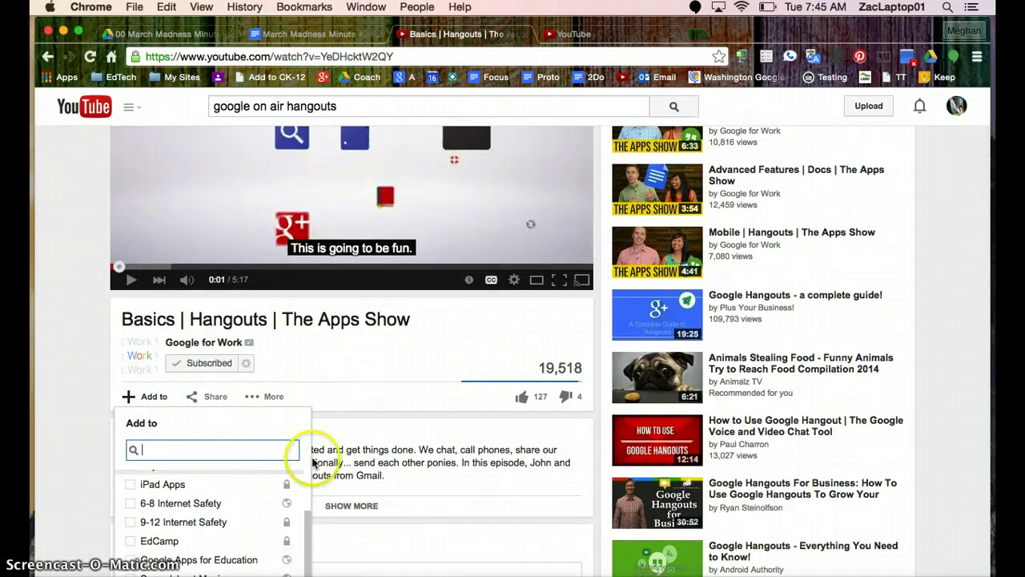
{"action": "scroll", "coordinate": [416, 432], "scroll_direction": "down", "scroll_amount": 3}
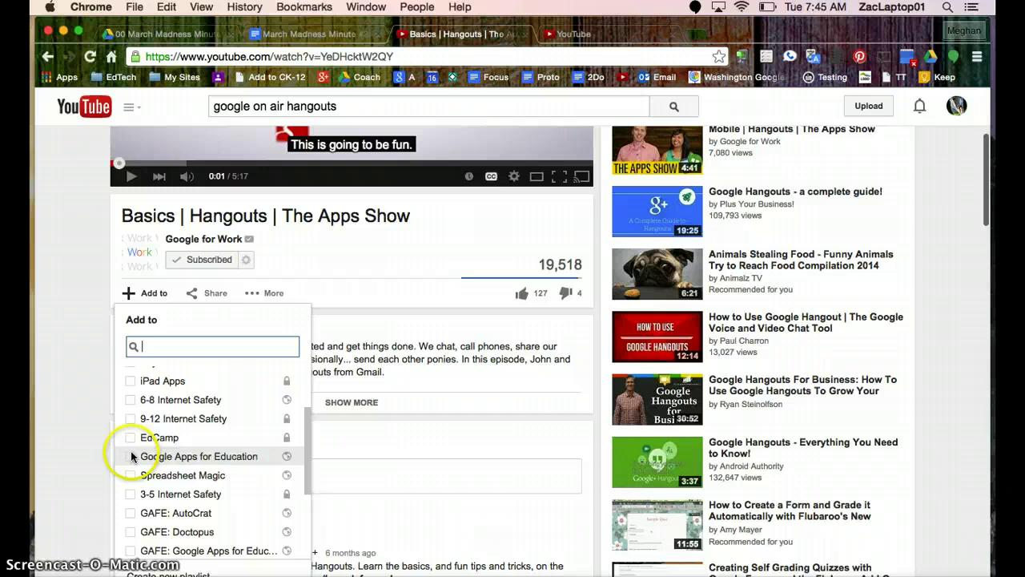
{"action": "left_click", "coordinate": [130, 455]}
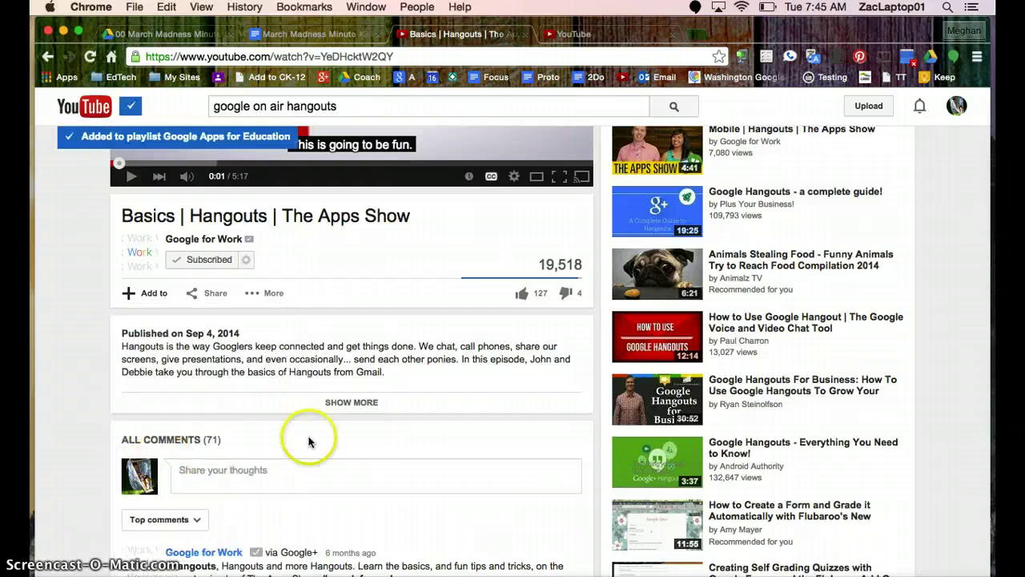
{"action": "scroll", "coordinate": [173, 217], "scroll_direction": "up", "scroll_amount": 3}
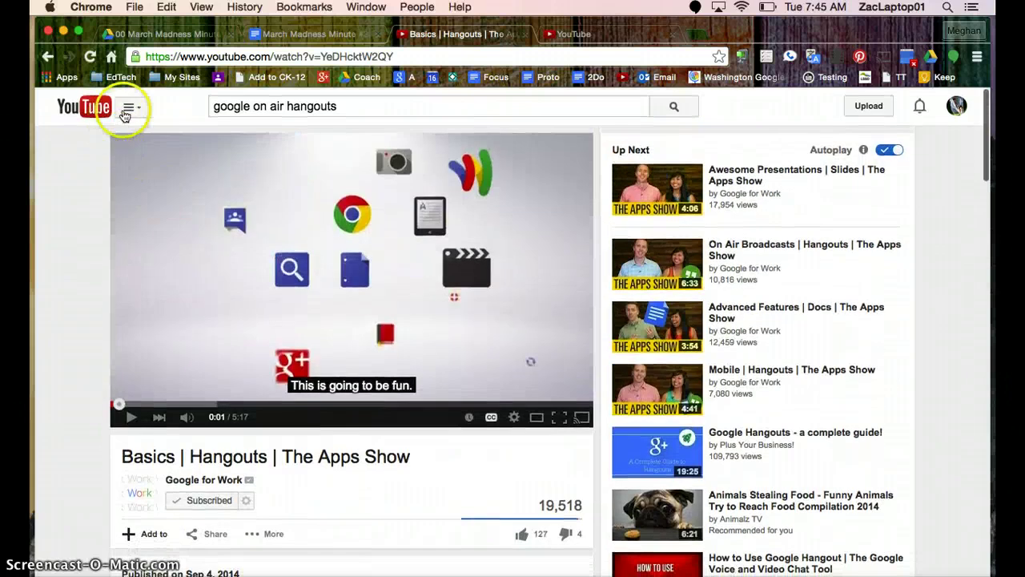
Step: Go to My Channel from the guide and open March Madness Minute #21 AutoCrat
{"action": "left_click", "coordinate": [129, 107]}
{"action": "left_click", "coordinate": [117, 166]}
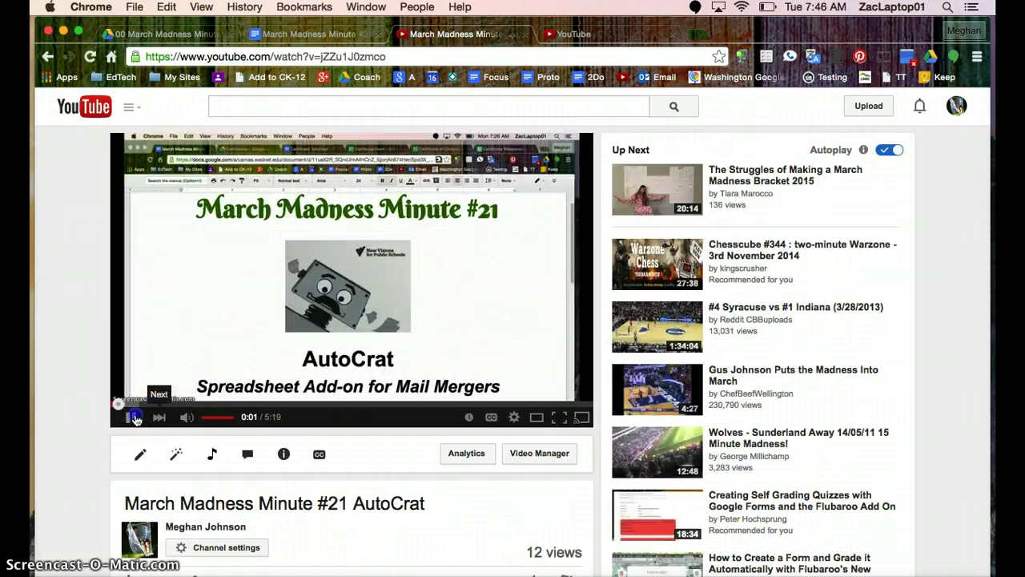
{"action": "left_click", "coordinate": [441, 451]}
{"action": "scroll", "coordinate": [441, 451], "scroll_direction": "down", "scroll_amount": 3}
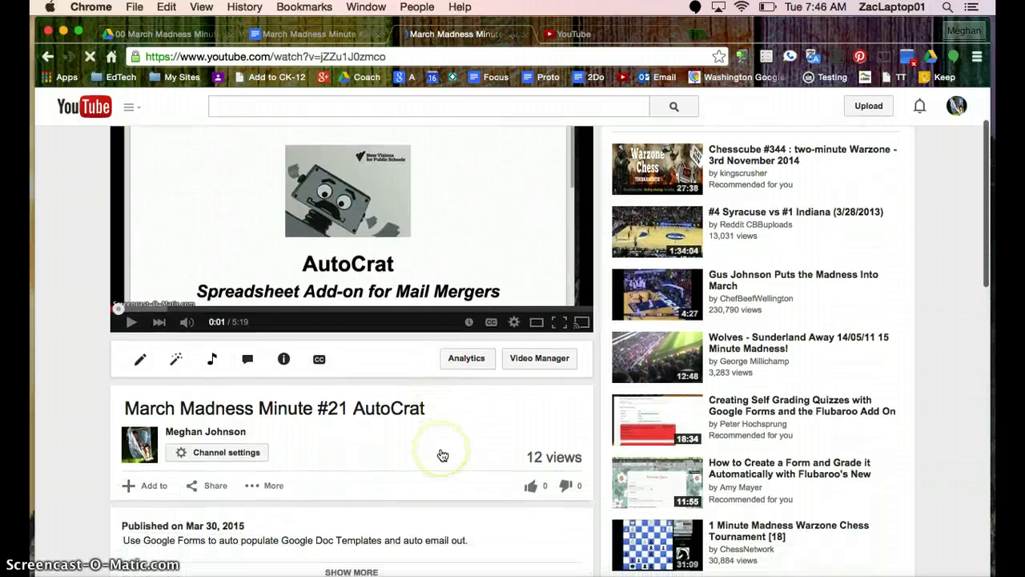
Step: Open the video's info editor and look over its title, description and tags fields
{"action": "left_click", "coordinate": [160, 357]}
{"action": "left_click", "coordinate": [139, 360]}
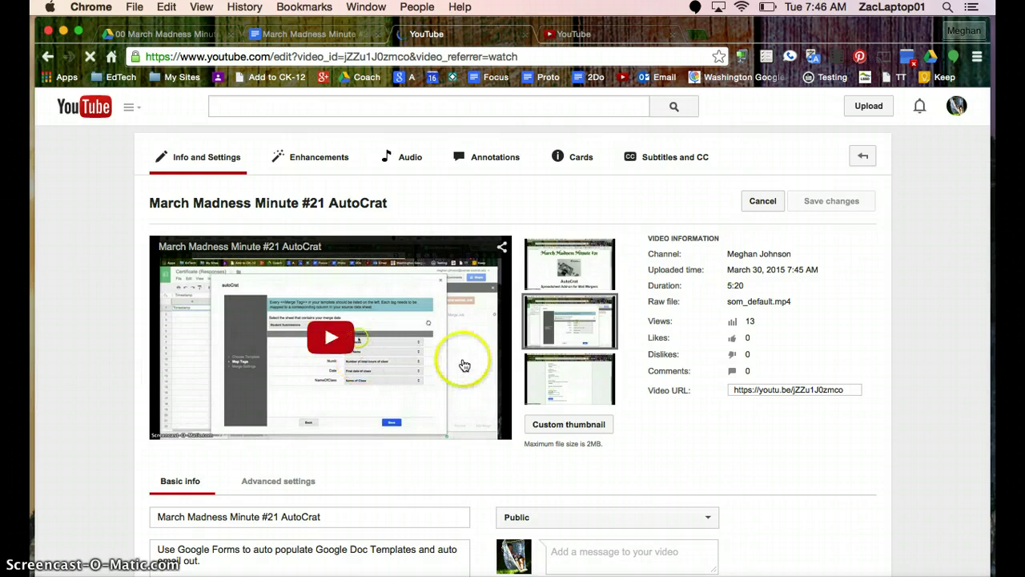
{"action": "scroll", "coordinate": [488, 366], "scroll_direction": "down", "scroll_amount": 4}
{"action": "scroll", "coordinate": [491, 370], "scroll_direction": "down", "scroll_amount": 2}
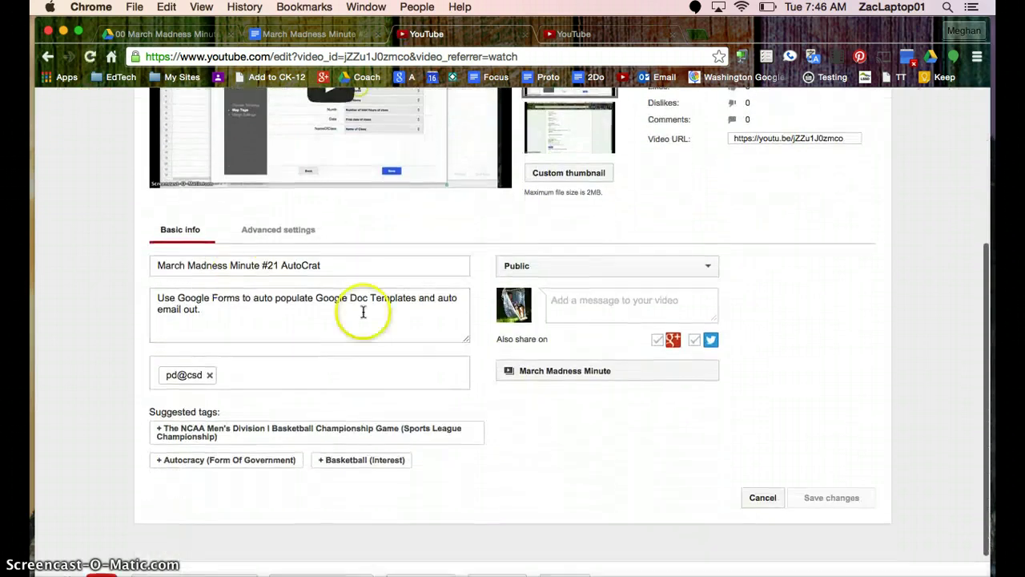
{"action": "left_click", "coordinate": [232, 266]}
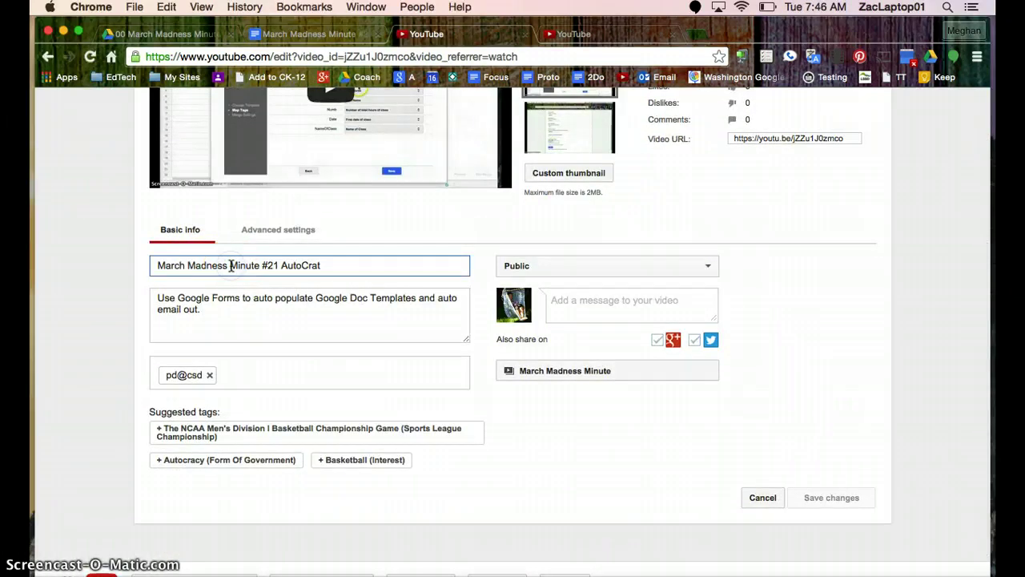
{"action": "left_click", "coordinate": [236, 309]}
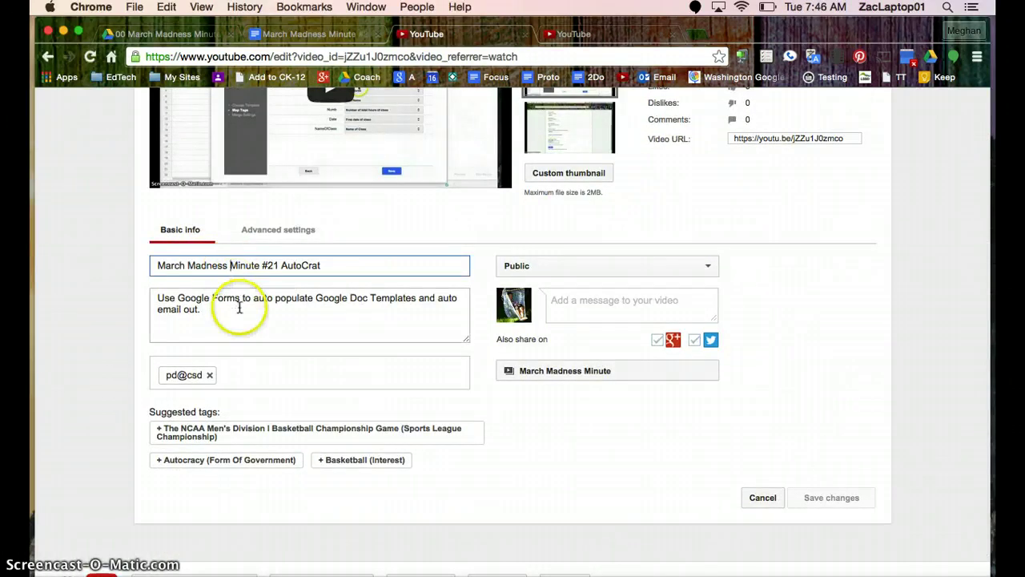
{"action": "left_click", "coordinate": [270, 372]}
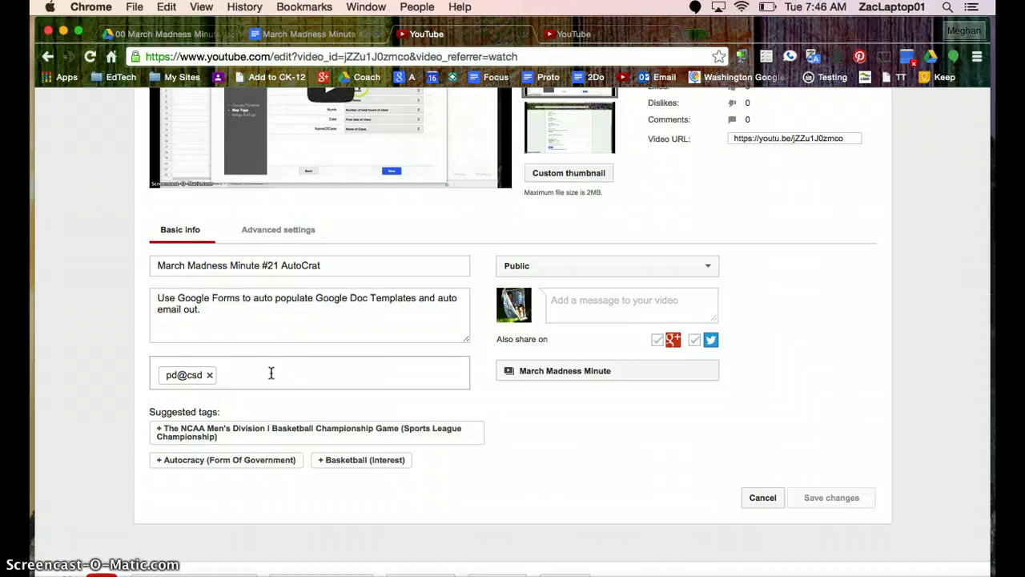
Step: Check the privacy options, keeping it Public, glance at playlists, then show Advanced settings
{"action": "left_click", "coordinate": [547, 271]}
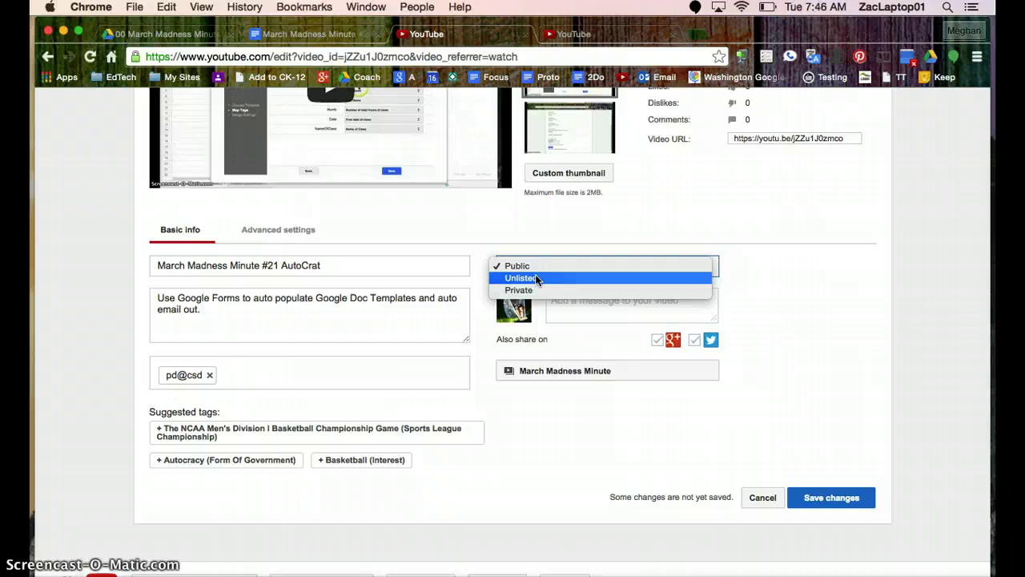
{"action": "left_click_drag", "start_coordinate": [535, 278], "coordinate": [536, 293]}
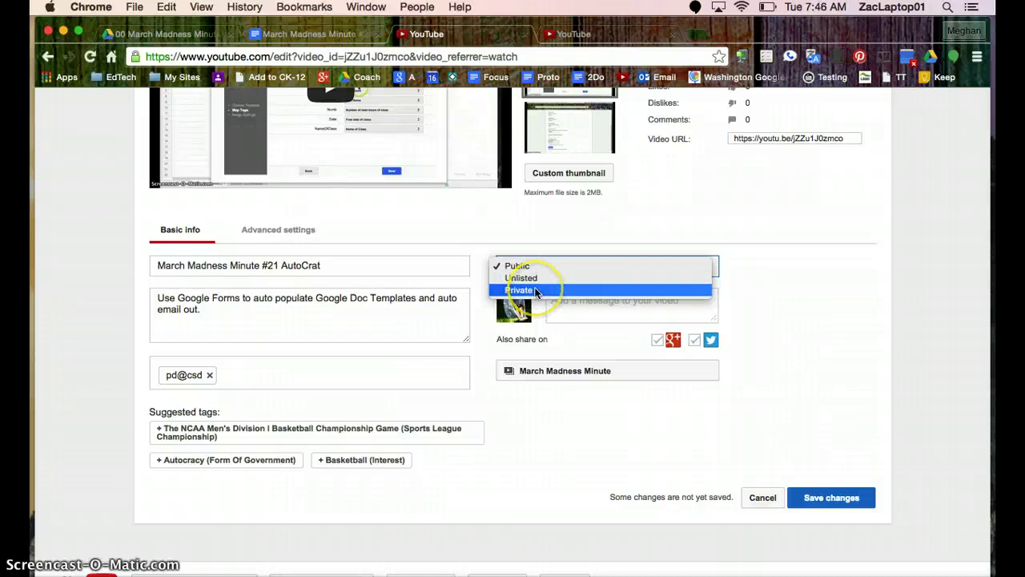
{"action": "left_click", "coordinate": [846, 336]}
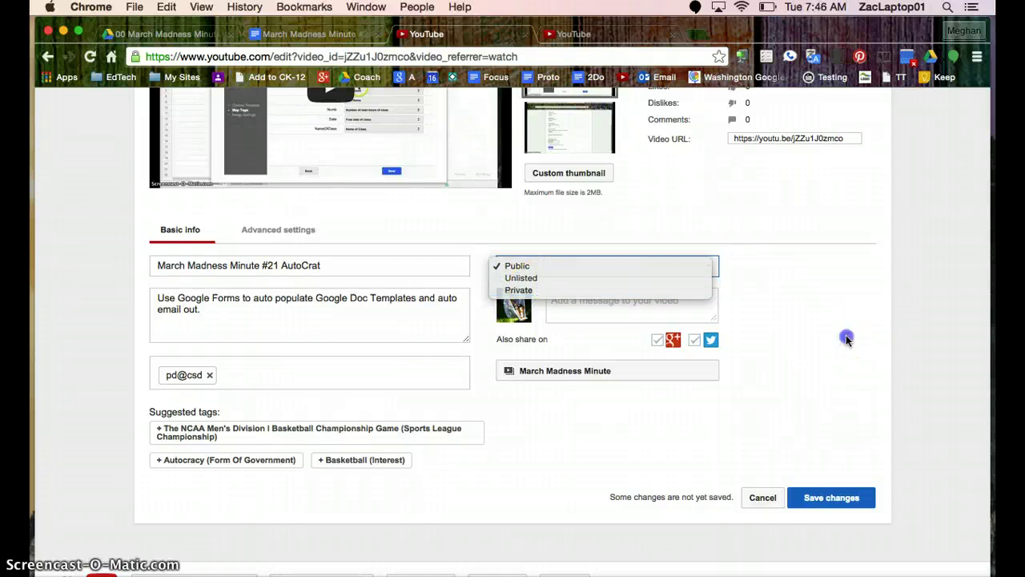
{"action": "left_click", "coordinate": [602, 372]}
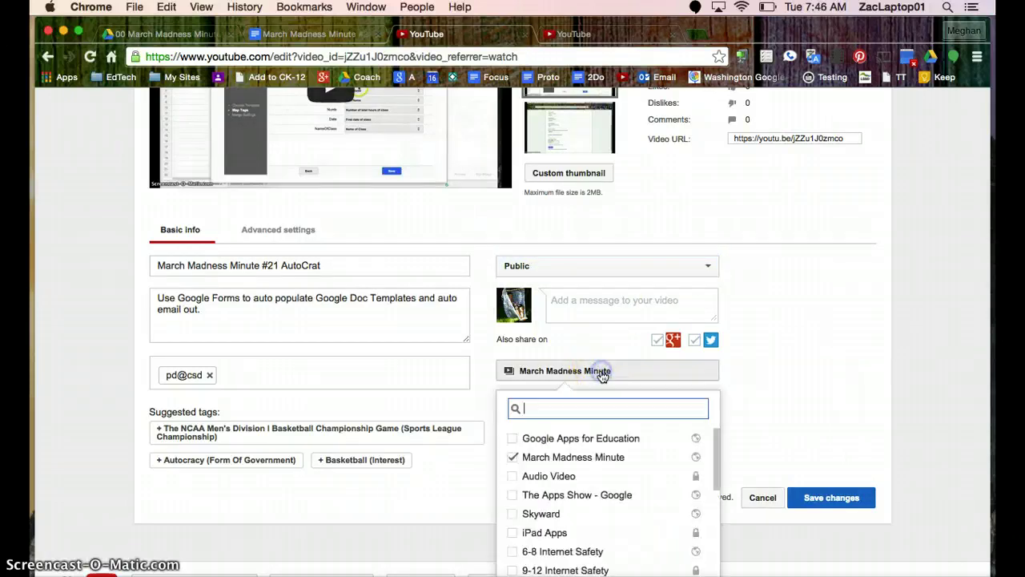
{"action": "left_click", "coordinate": [863, 365]}
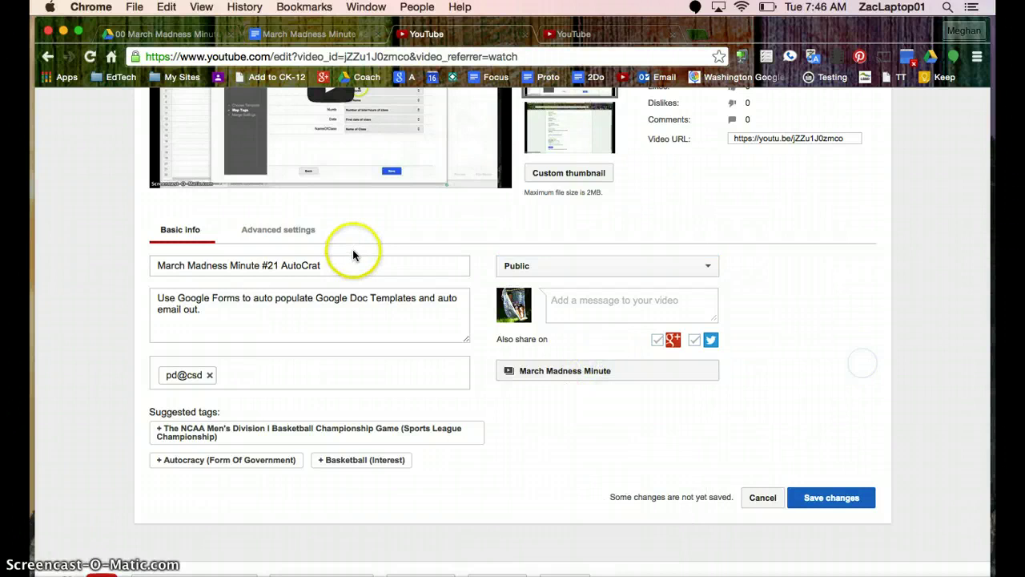
{"action": "left_click", "coordinate": [298, 230]}
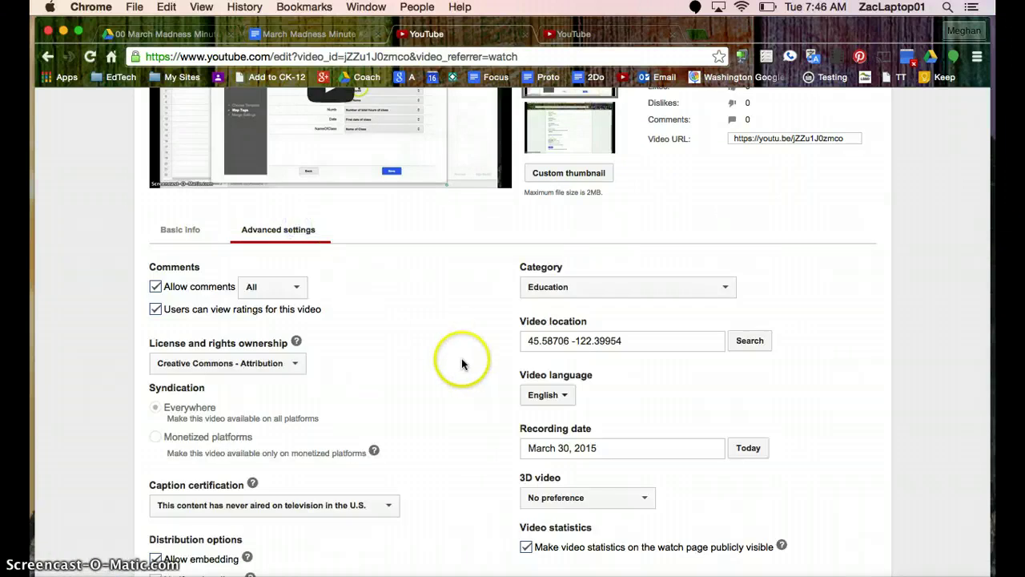
Step: Scroll through advanced settings, then head to Enhancements, triggering the unsaved-changes Confirm Navigation warning
{"action": "scroll", "coordinate": [462, 361], "scroll_direction": "down", "scroll_amount": 2}
{"action": "scroll", "coordinate": [462, 362], "scroll_direction": "down", "scroll_amount": 3}
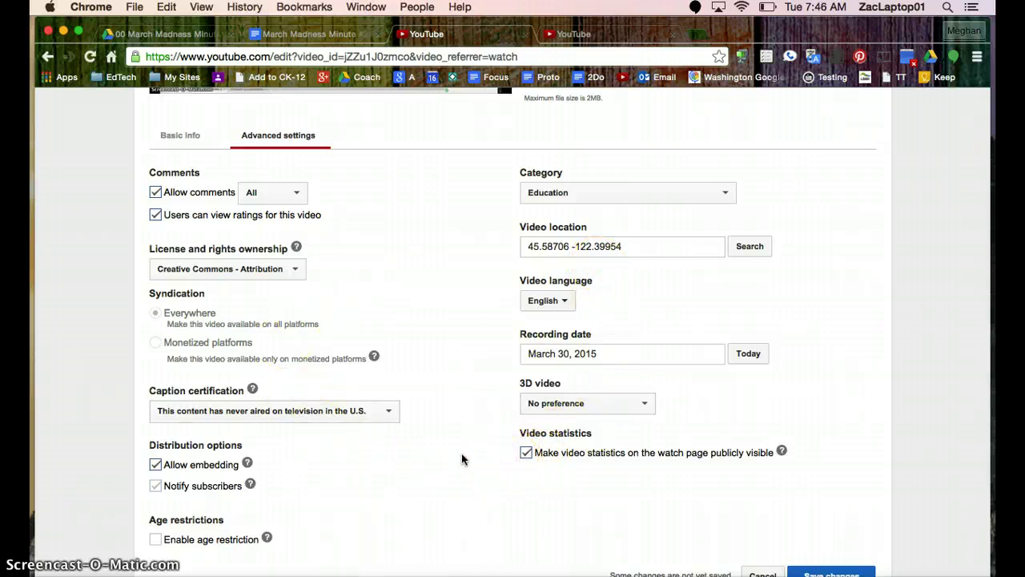
{"action": "scroll", "coordinate": [462, 454], "scroll_direction": "up", "scroll_amount": 6}
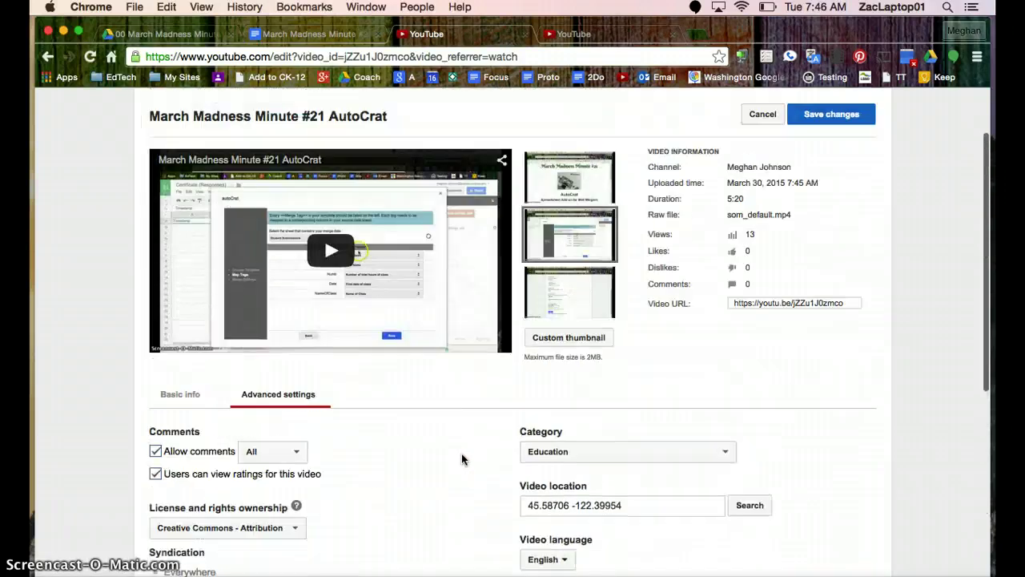
{"action": "scroll", "coordinate": [461, 458], "scroll_direction": "up", "scroll_amount": 1}
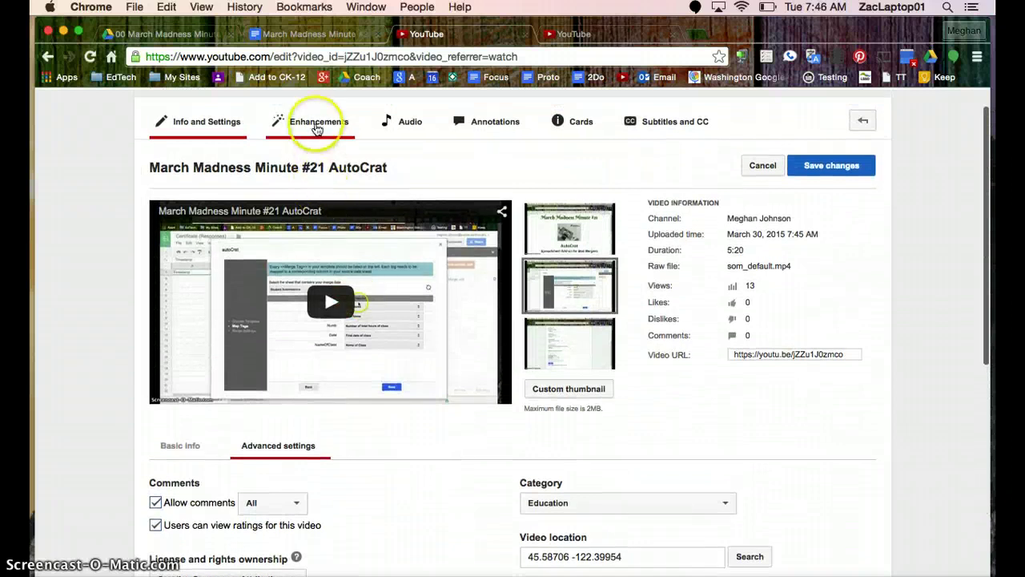
{"action": "left_click", "coordinate": [313, 120]}
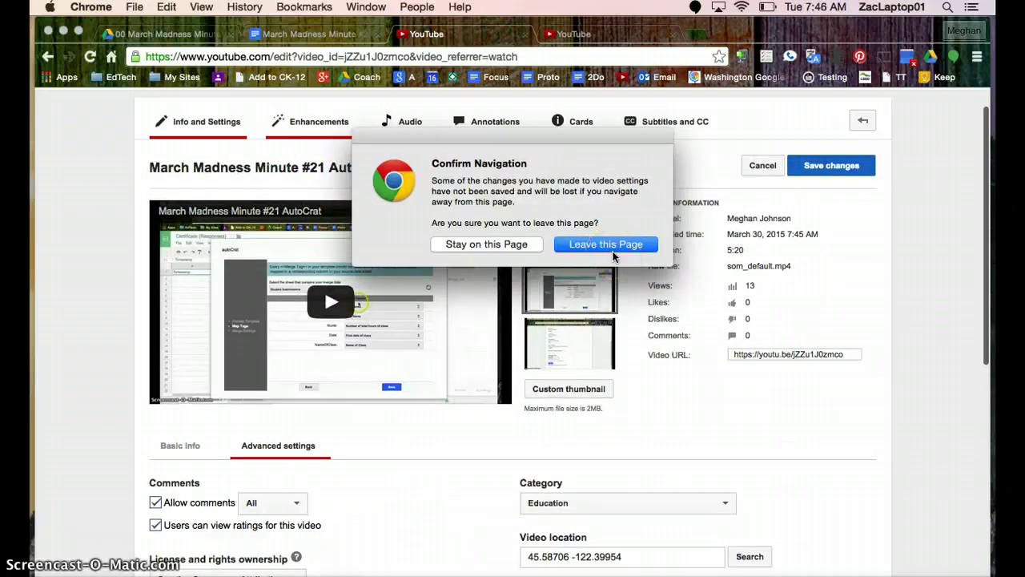
Step: Leave the page without saving and scroll through the Enhancements editor
{"action": "left_click", "coordinate": [610, 252]}
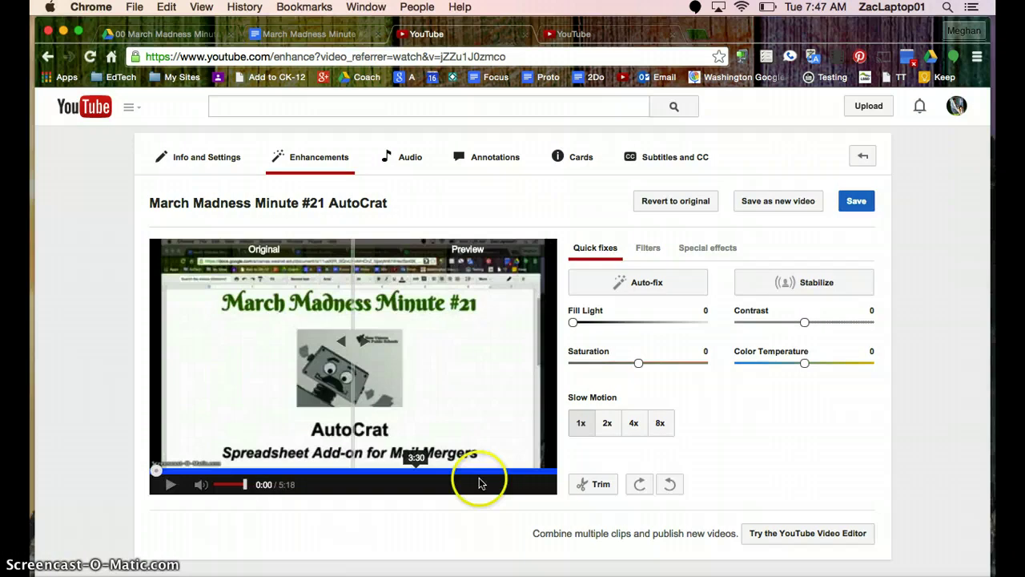
{"action": "scroll", "coordinate": [561, 490], "scroll_direction": "down", "scroll_amount": 2}
{"action": "scroll", "coordinate": [571, 492], "scroll_direction": "down", "scroll_amount": 5}
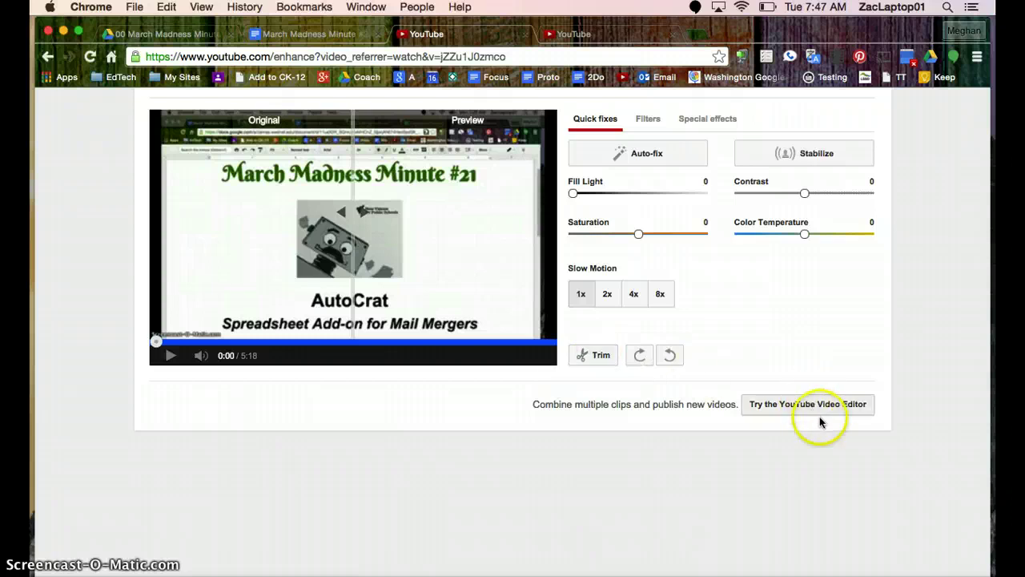
{"action": "scroll", "coordinate": [781, 336], "scroll_direction": "down", "scroll_amount": 1}
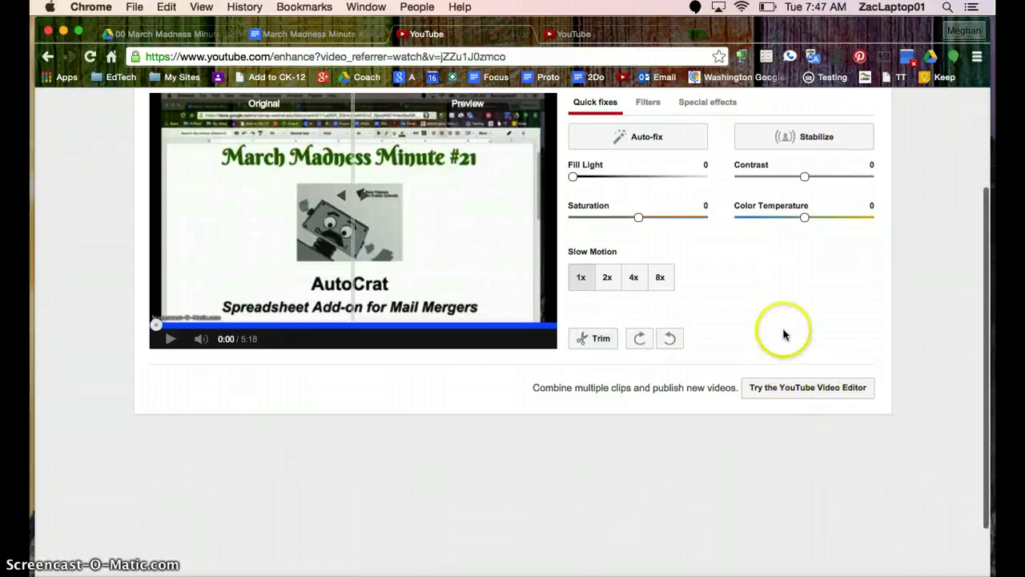
{"action": "left_click", "coordinate": [815, 389]}
{"action": "scroll", "coordinate": [812, 389], "scroll_direction": "up", "scroll_amount": 3}
Step: Browse the Quick fixes, Filters and Special effects options for the AutoCrat video
{"action": "left_click", "coordinate": [675, 268]}
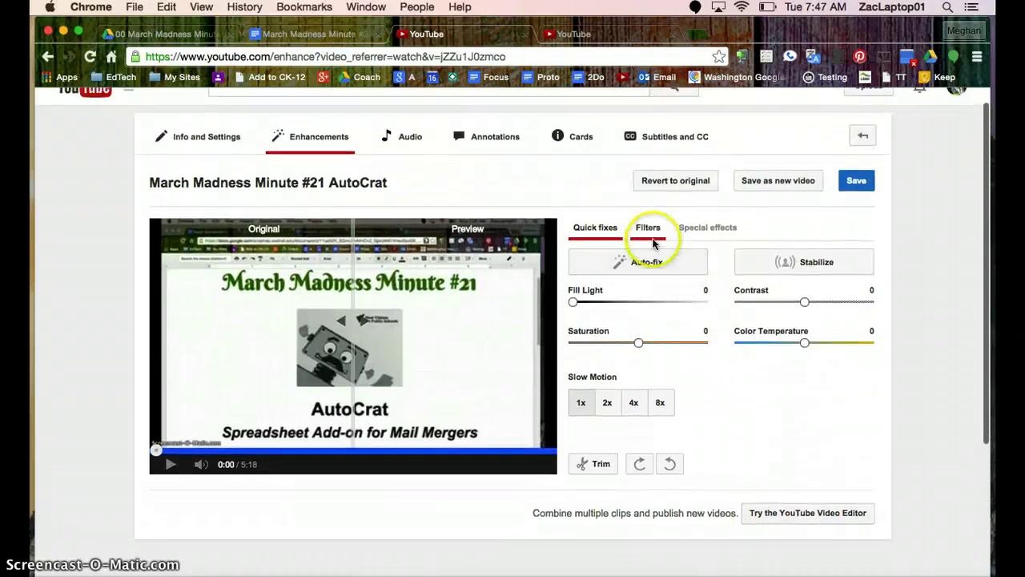
{"action": "left_click", "coordinate": [649, 233]}
{"action": "left_click", "coordinate": [708, 234]}
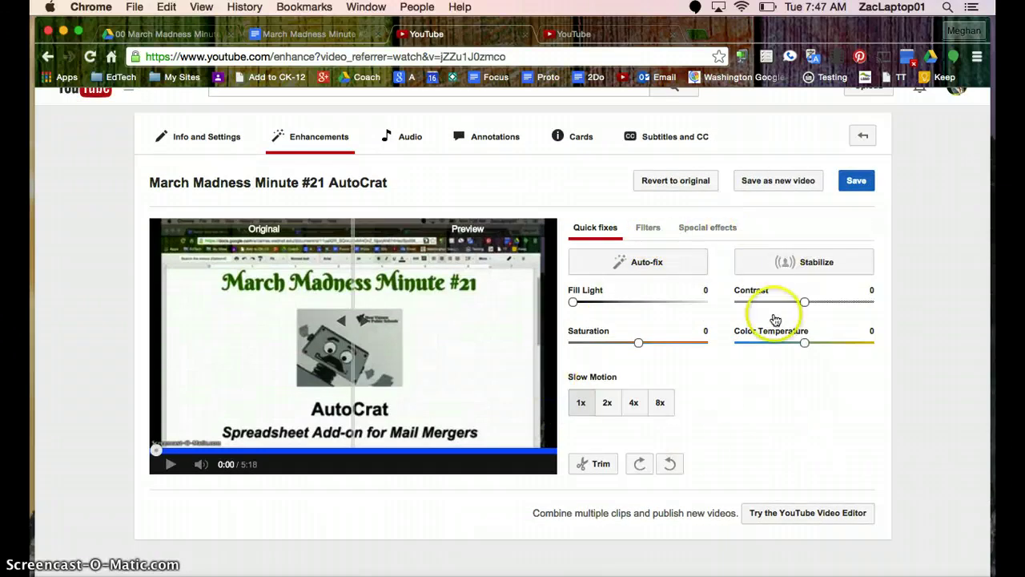
{"action": "left_click", "coordinate": [409, 137]}
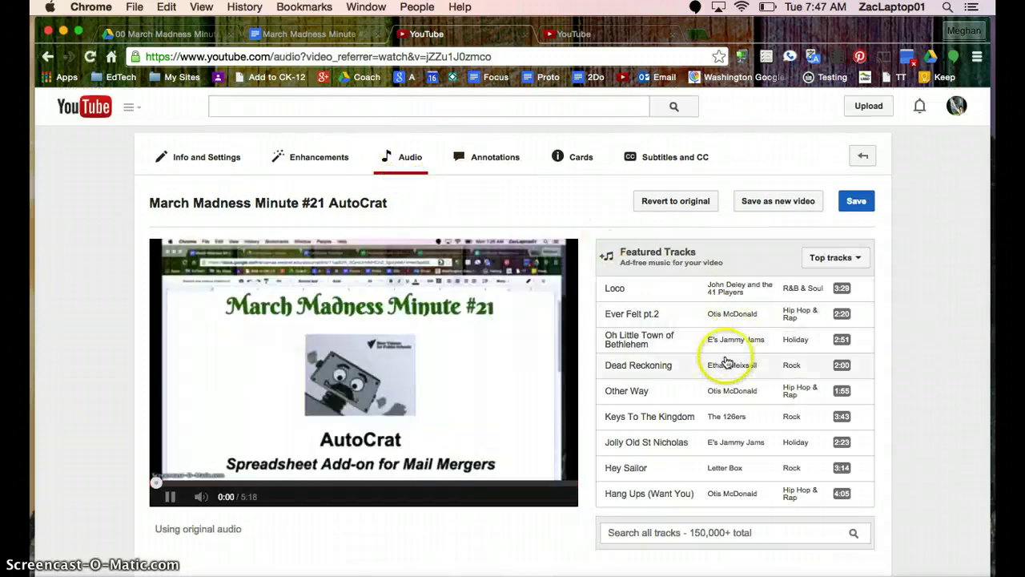
Step: Pause the audio page preview and scroll the ad-free Featured Tracks list, such as Loco
{"action": "left_click", "coordinate": [169, 495]}
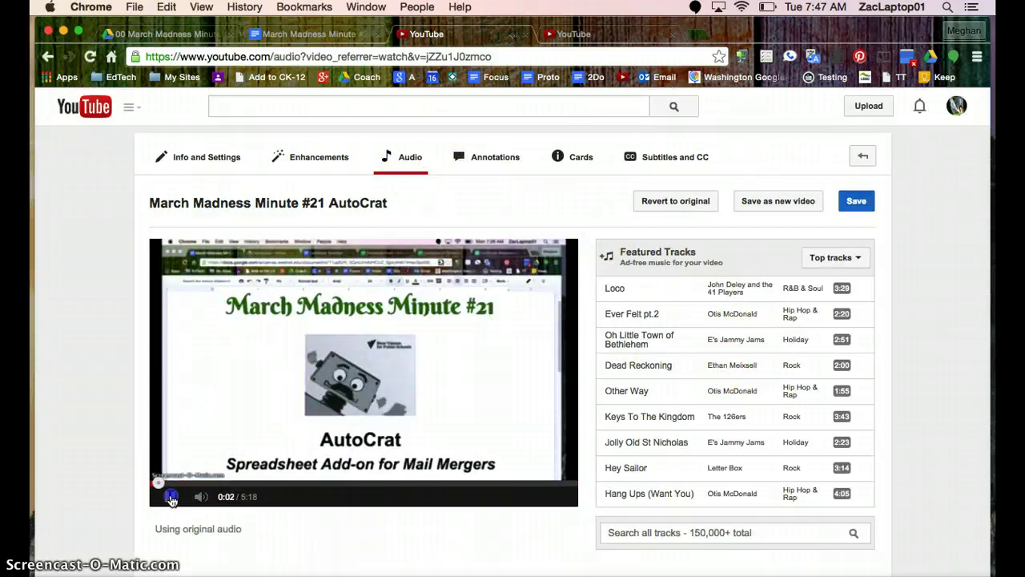
{"action": "scroll", "coordinate": [660, 407], "scroll_direction": "down", "scroll_amount": 1}
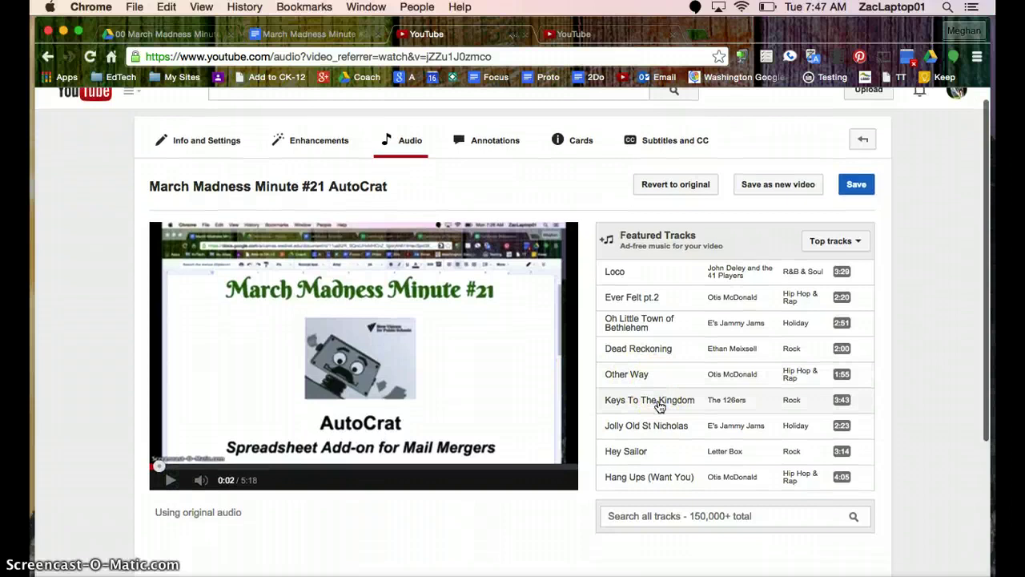
{"action": "scroll", "coordinate": [659, 407], "scroll_direction": "down", "scroll_amount": 1}
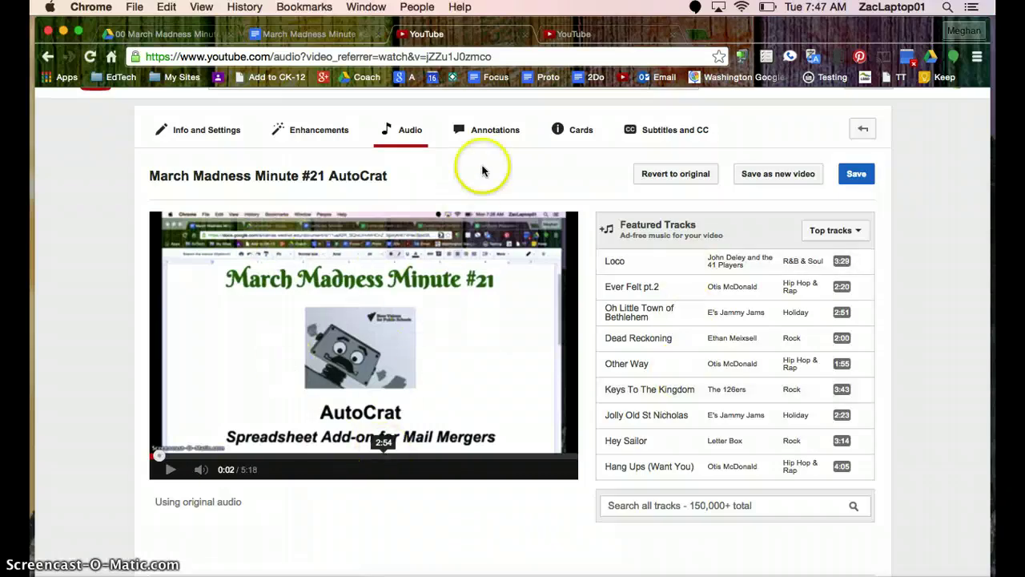
{"action": "left_click", "coordinate": [493, 136]}
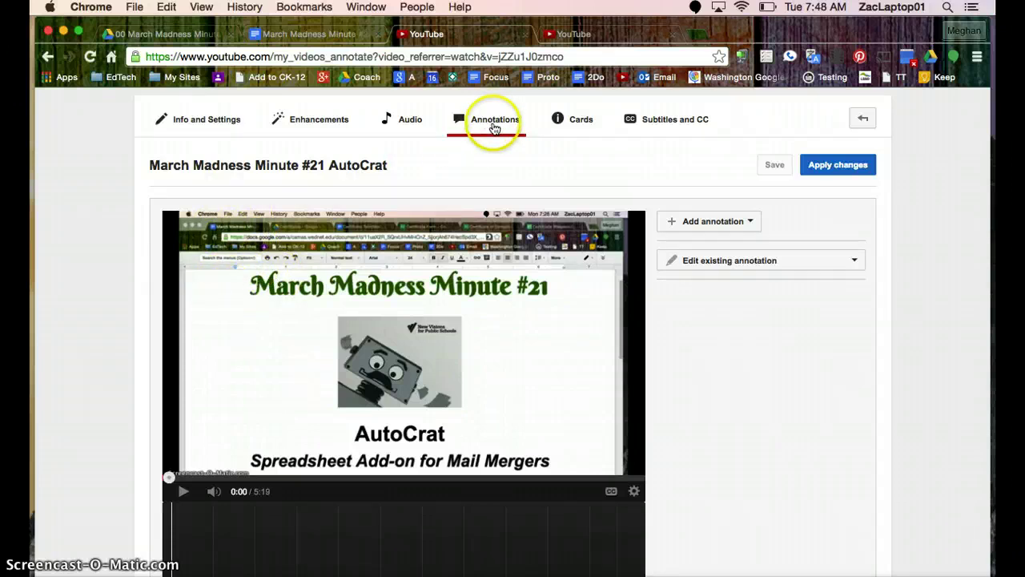
Step: Show the annotation types: Speech bubble, Note, Title, Spotlight and Label
{"action": "left_click", "coordinate": [727, 228]}
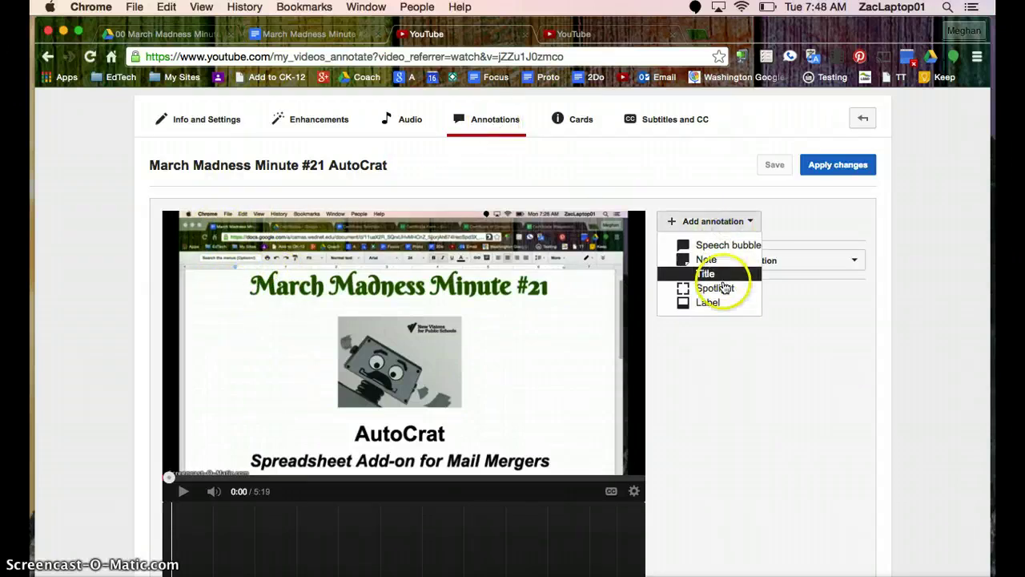